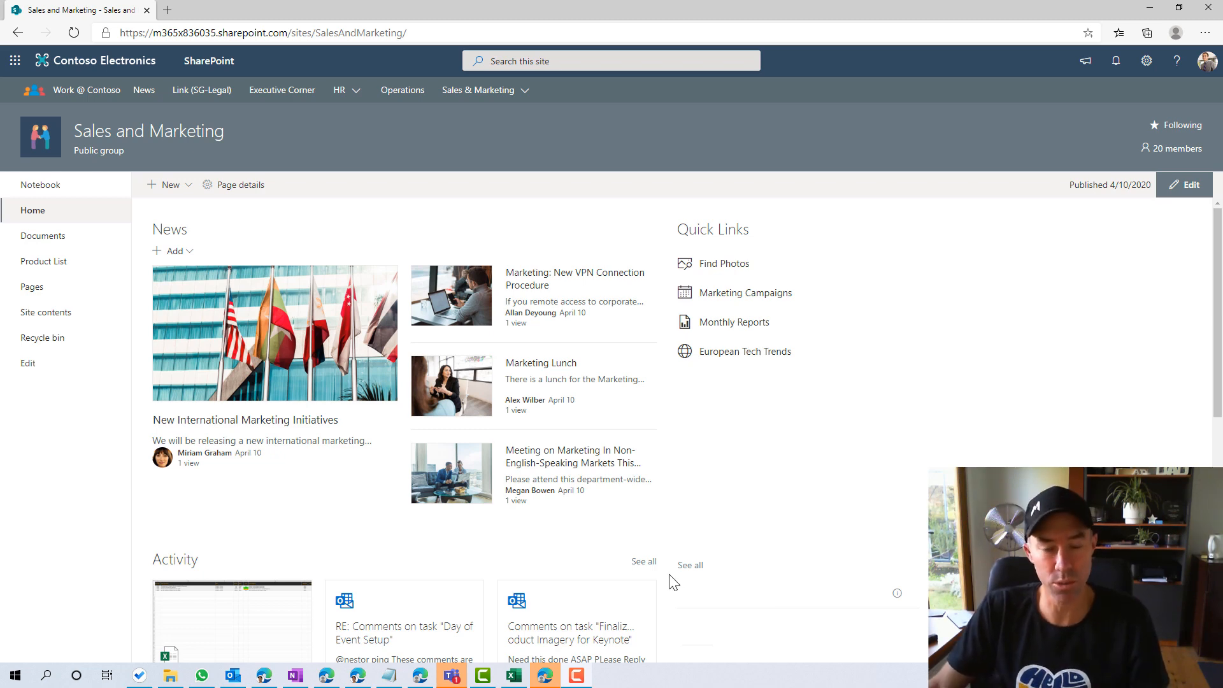
# - Switch to Excel to examine the issue table in Project Issue Resgister.xlsx, and return to the SharePoint site
pyautogui.click(515, 676)
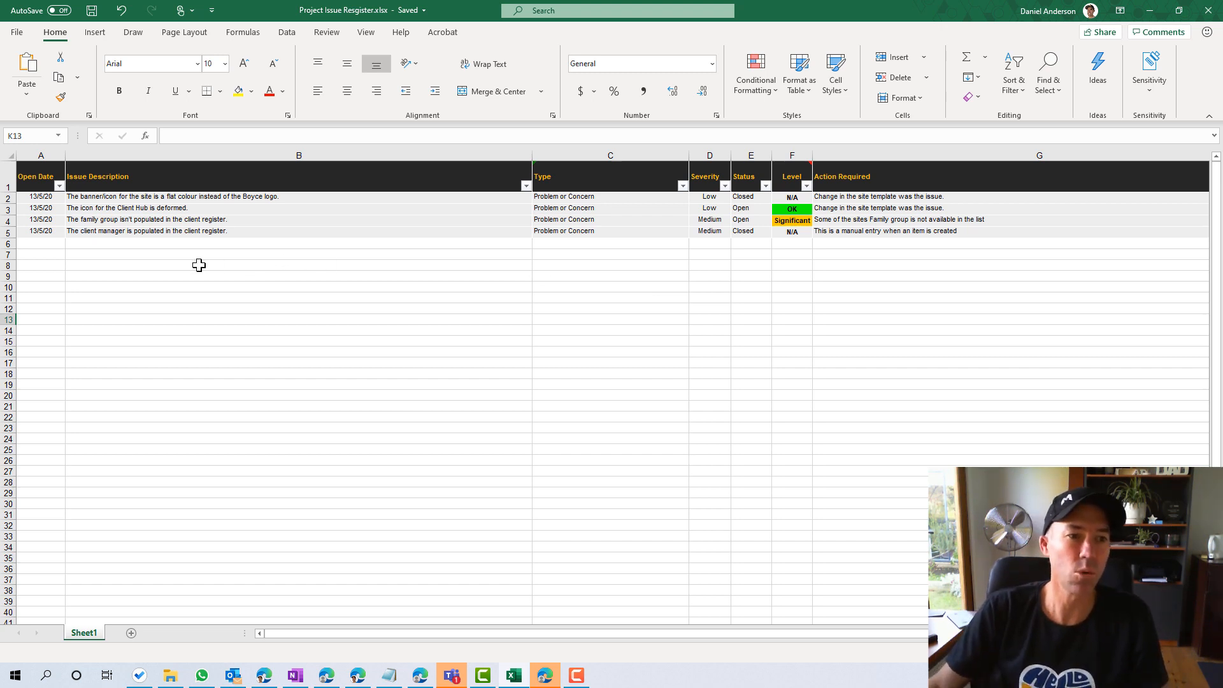
pyautogui.moveTo(42, 173); pyautogui.dragTo(1160, 233)
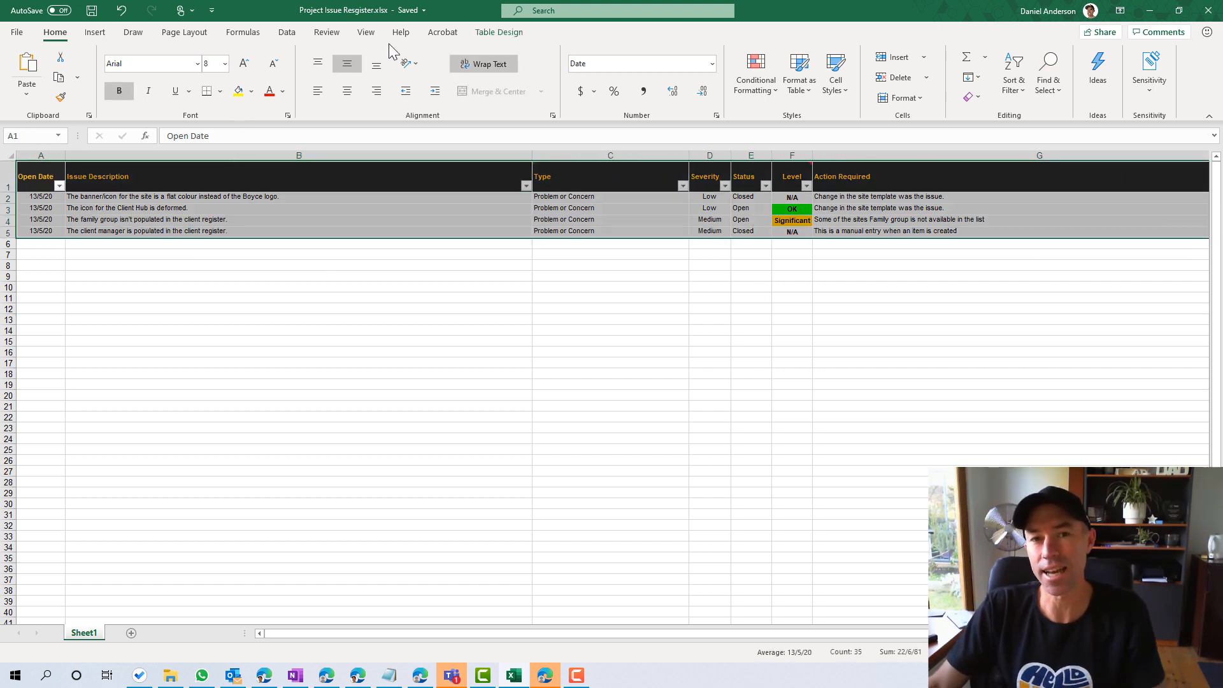
pyautogui.click(1151, 10)
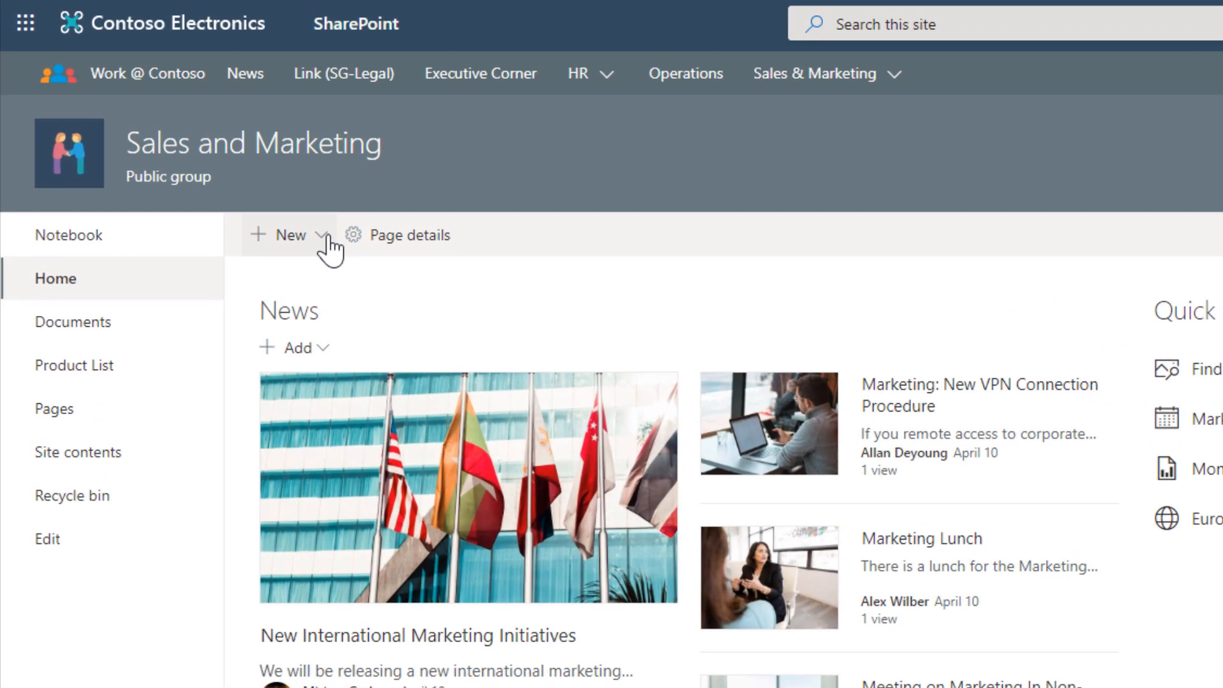
pyautogui.click(191, 186)
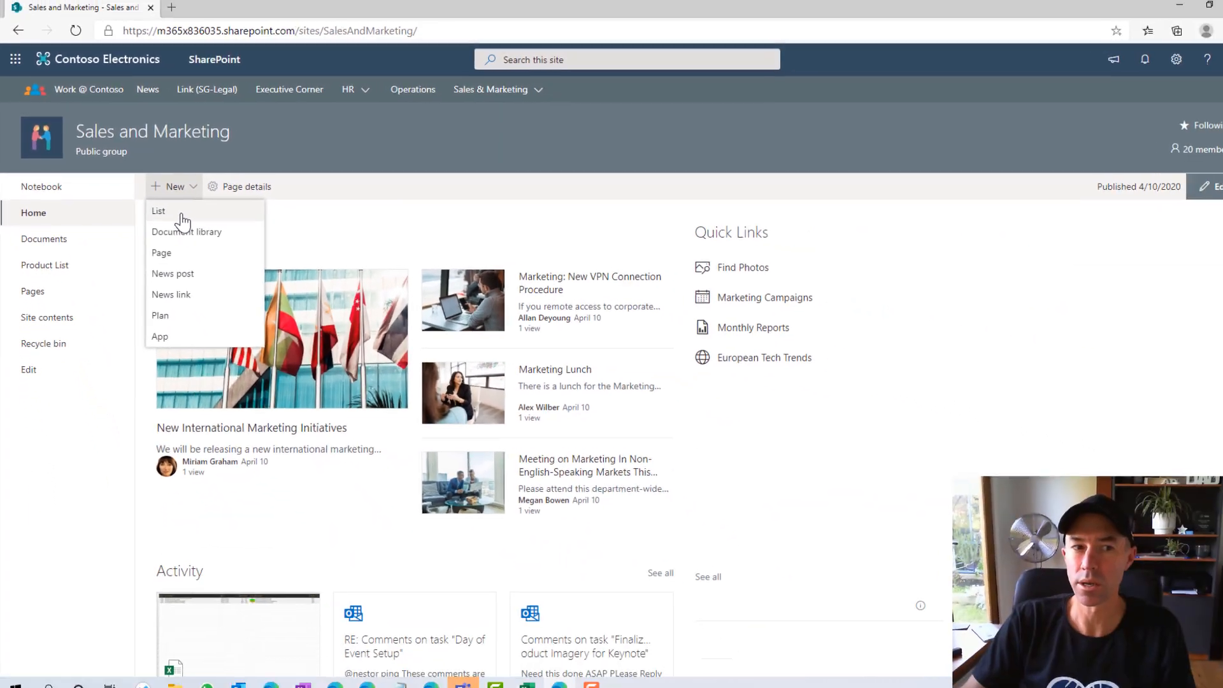
pyautogui.click(267, 278)
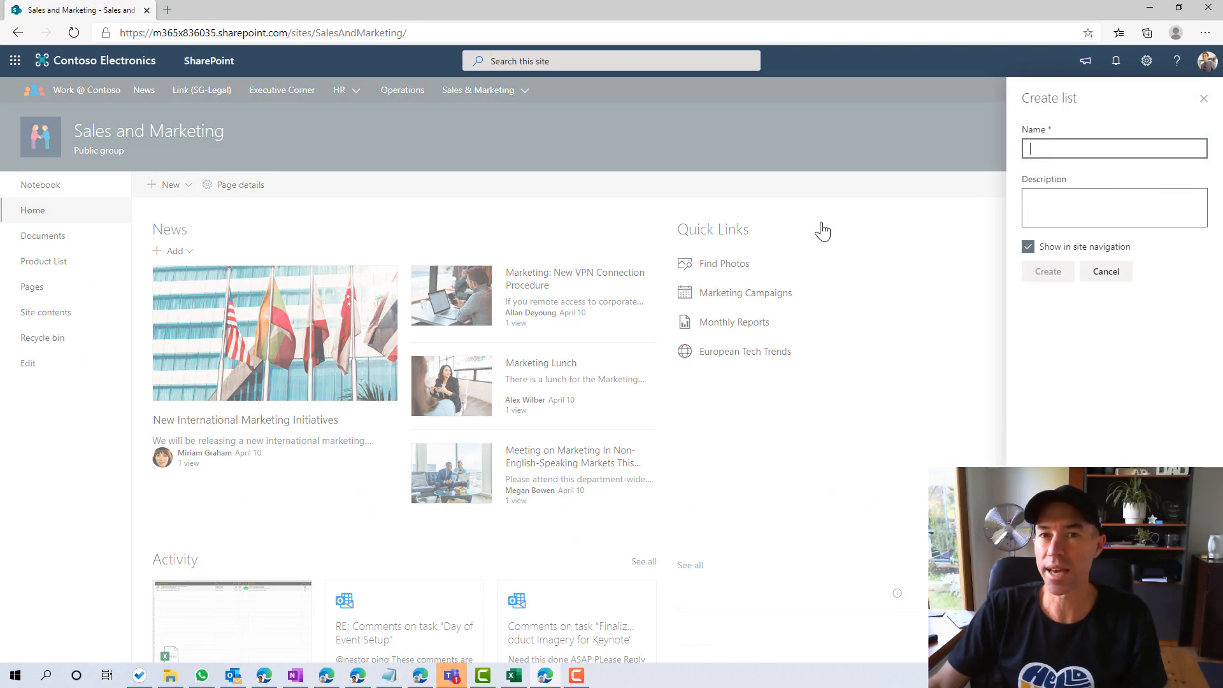
pyautogui.click(1106, 274)
pyautogui.click(184, 186)
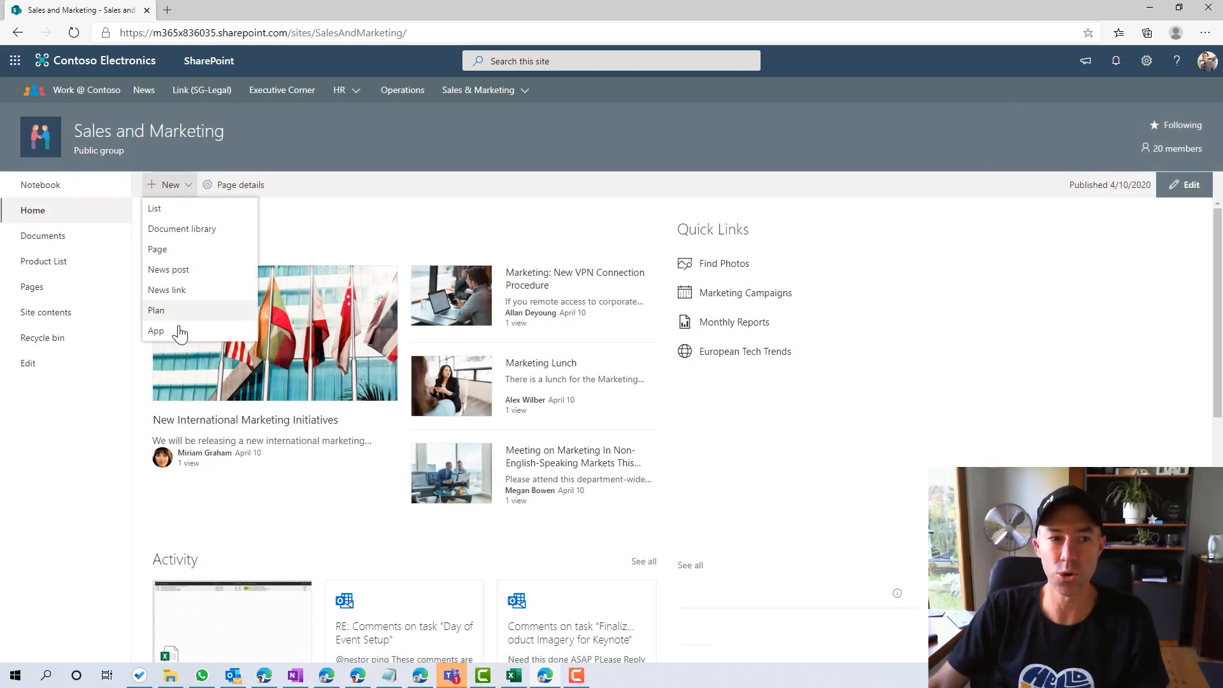
pyautogui.click(156, 330)
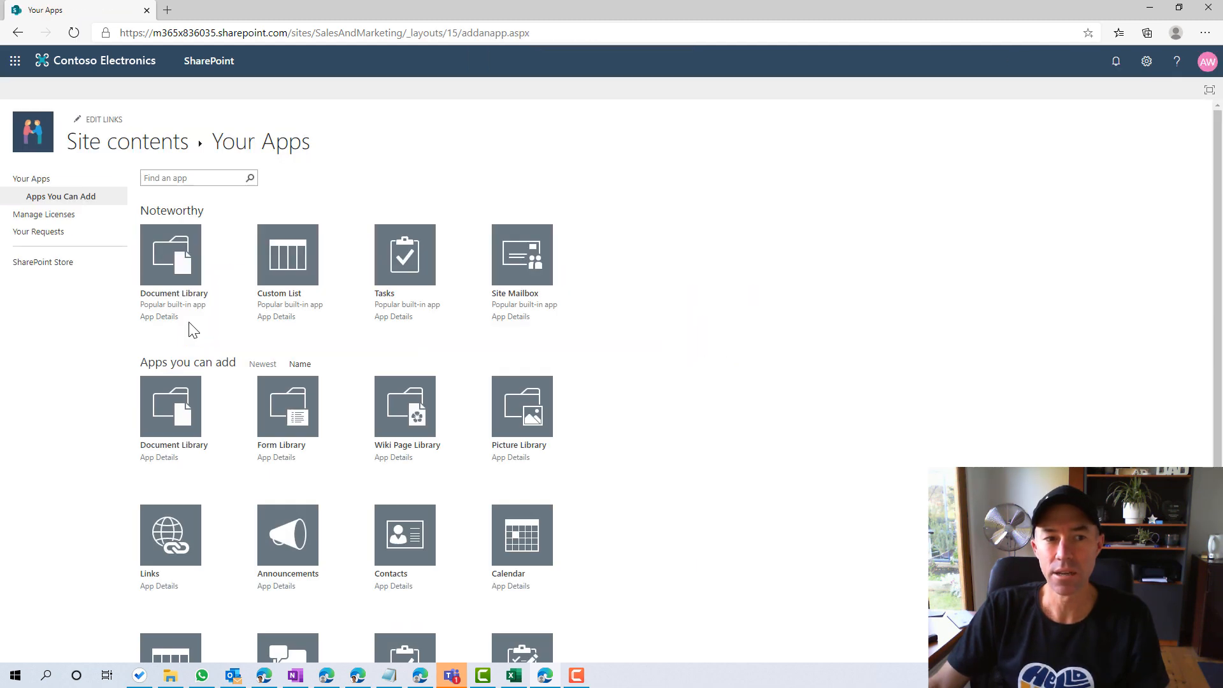
pyautogui.click(293, 261)
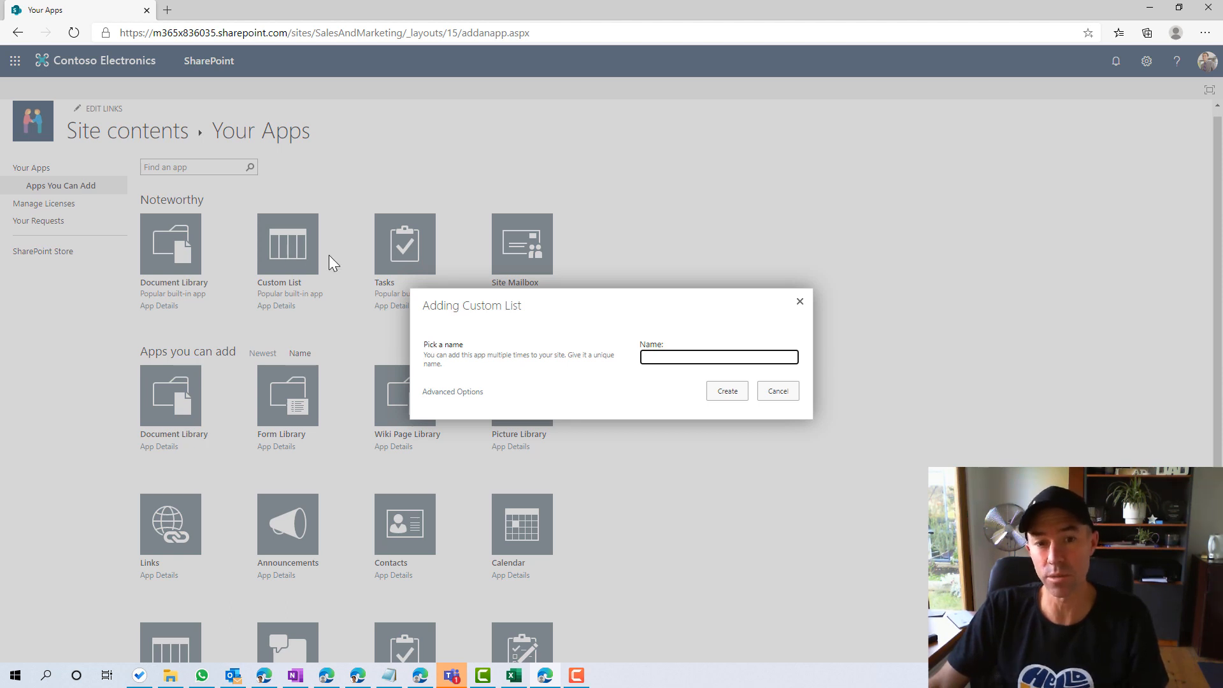
pyautogui.click(776, 391)
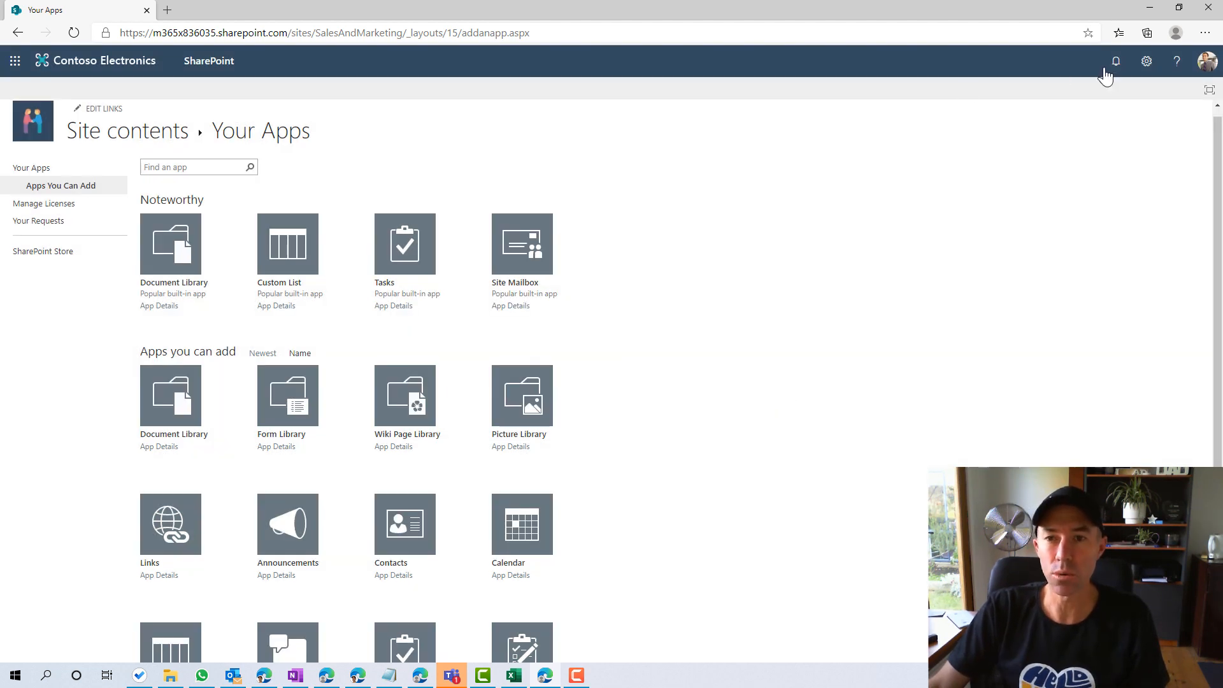
# - Open the site contents of the Sales and Marketing site
pyautogui.click(1146, 62)
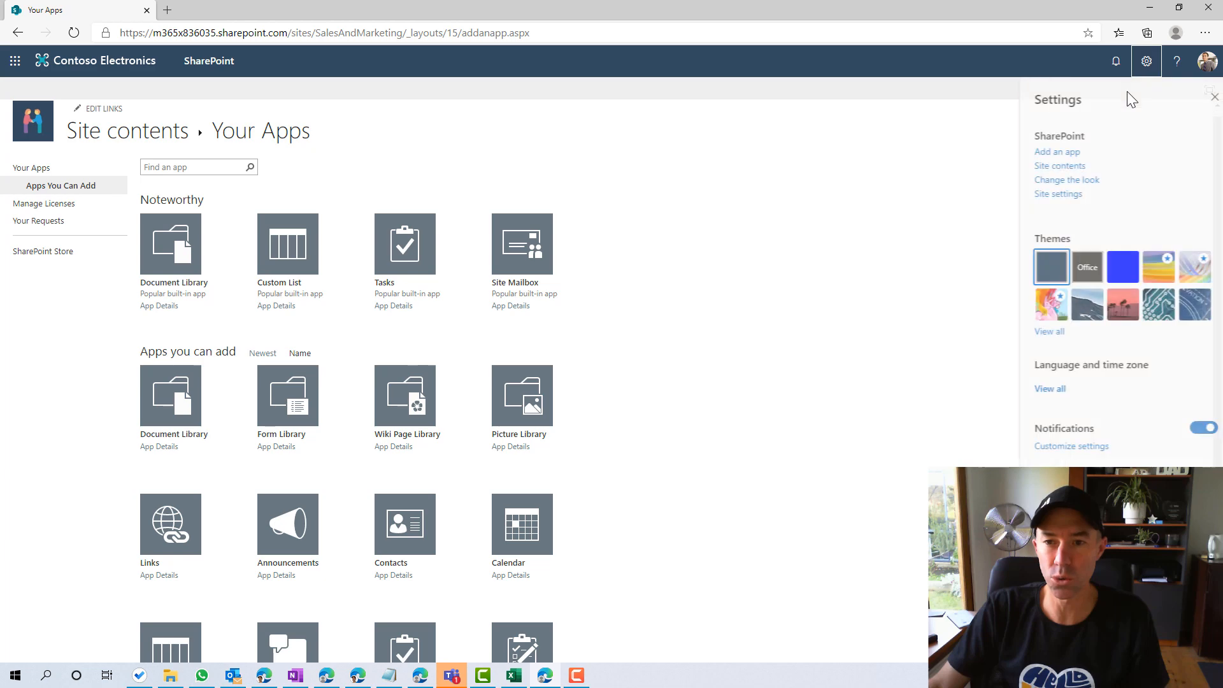
pyautogui.rightClick(1054, 167)
pyautogui.press('Escape')
pyautogui.click(1073, 167)
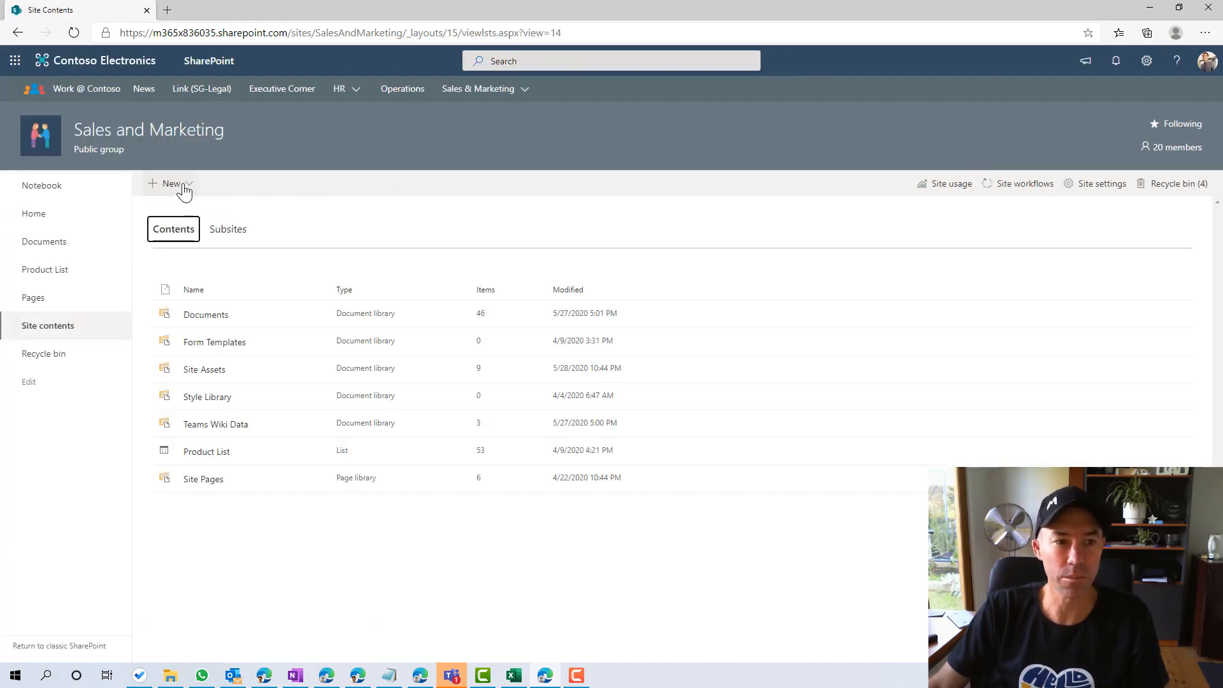
# - Start a new list from Excel and upload Project Issue Resgister.xlsx from the Downloads folder
pyautogui.click(185, 185)
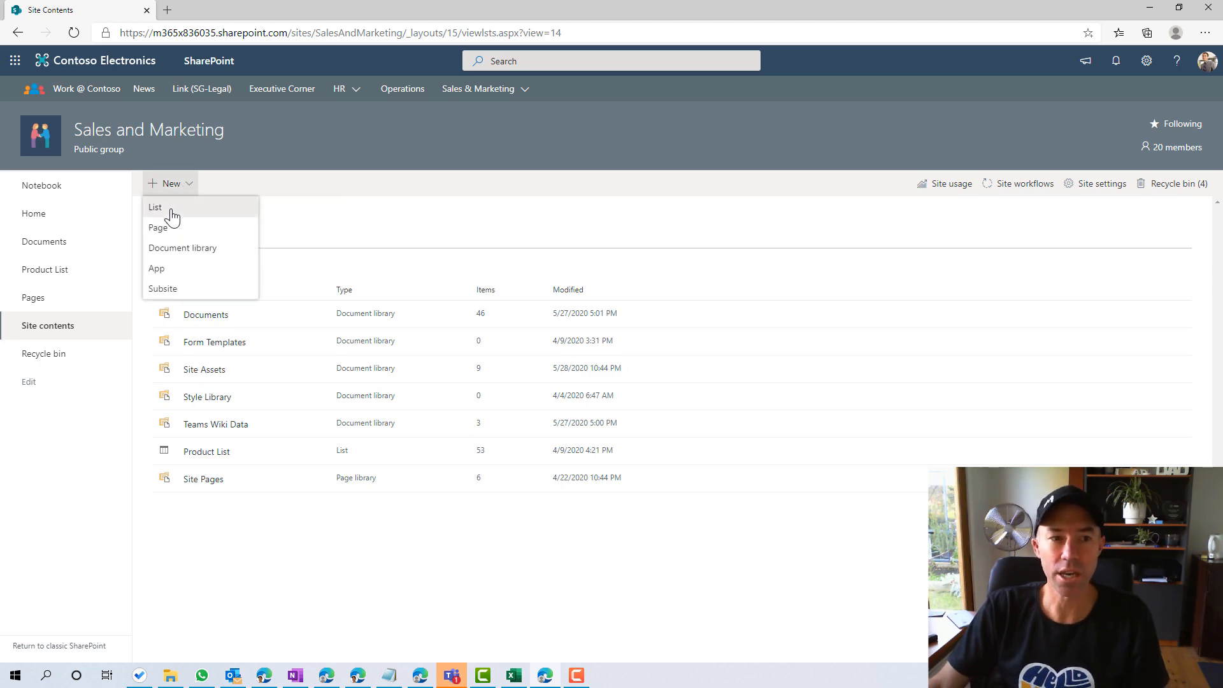
pyautogui.click(170, 210)
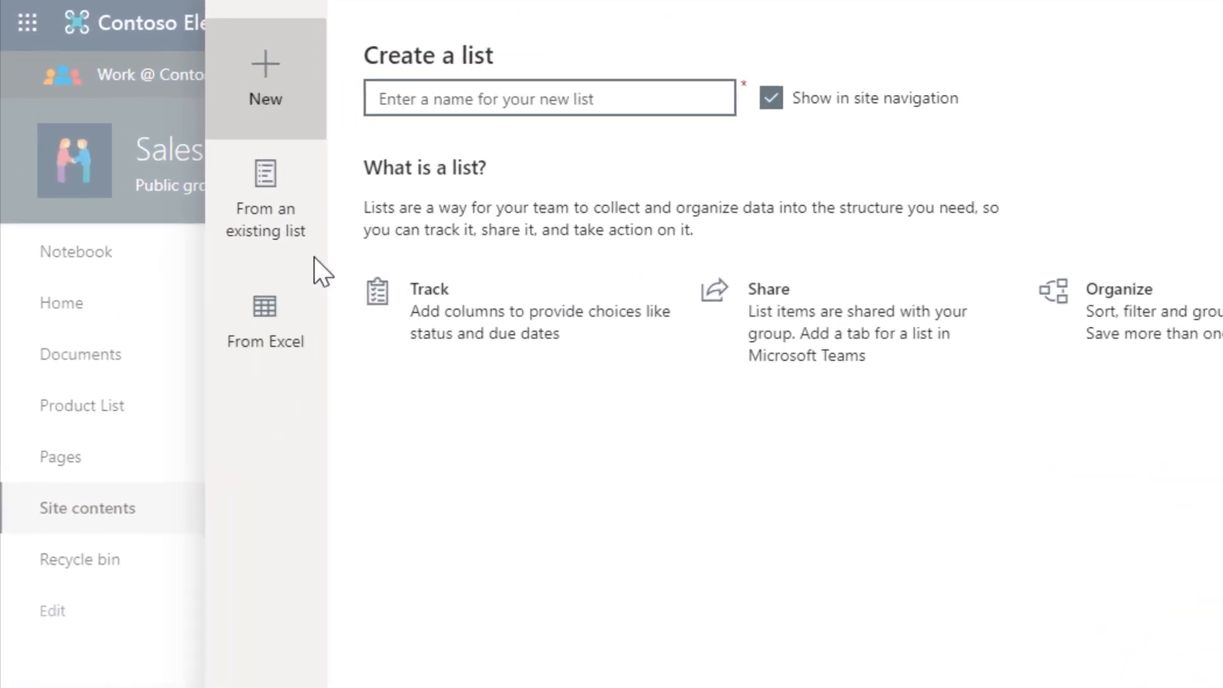
pyautogui.click(276, 312)
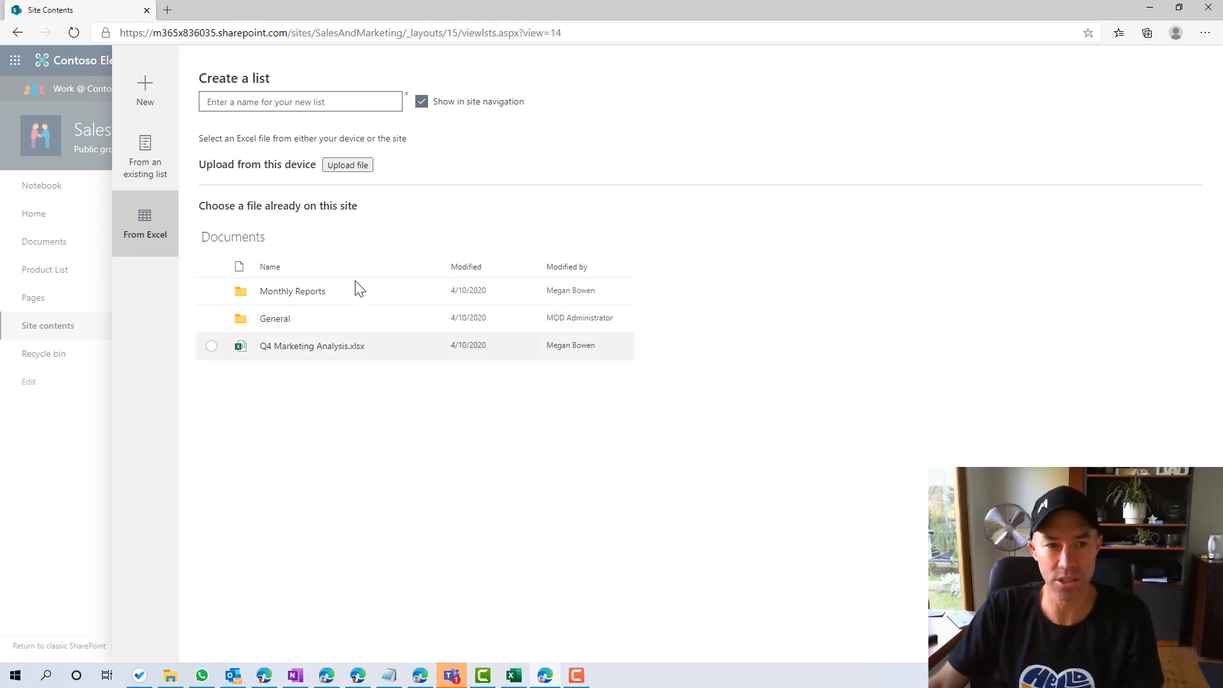
pyautogui.click(337, 169)
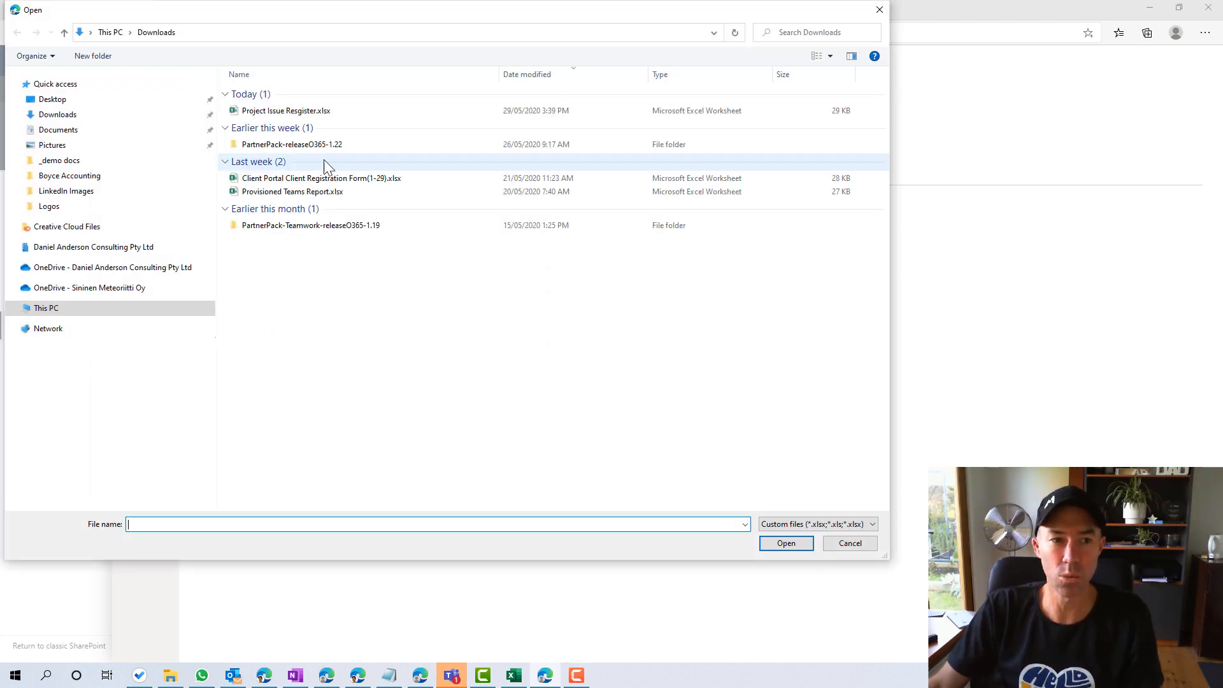
pyautogui.click(345, 111)
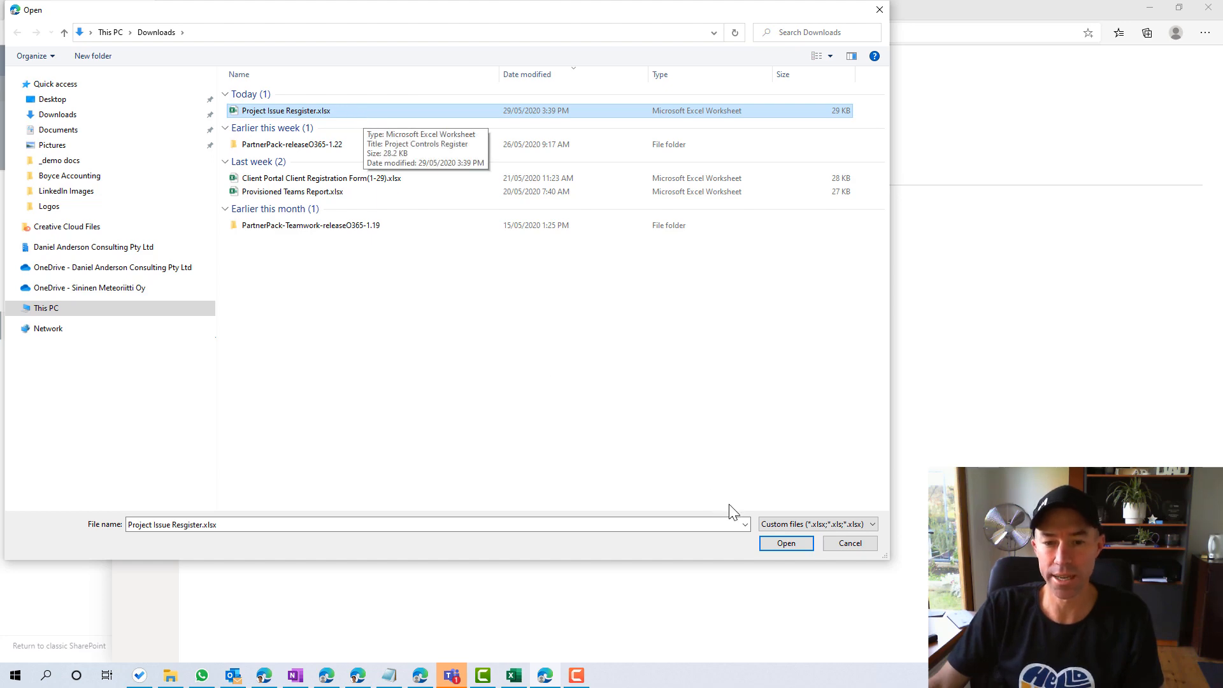
pyautogui.click(786, 543)
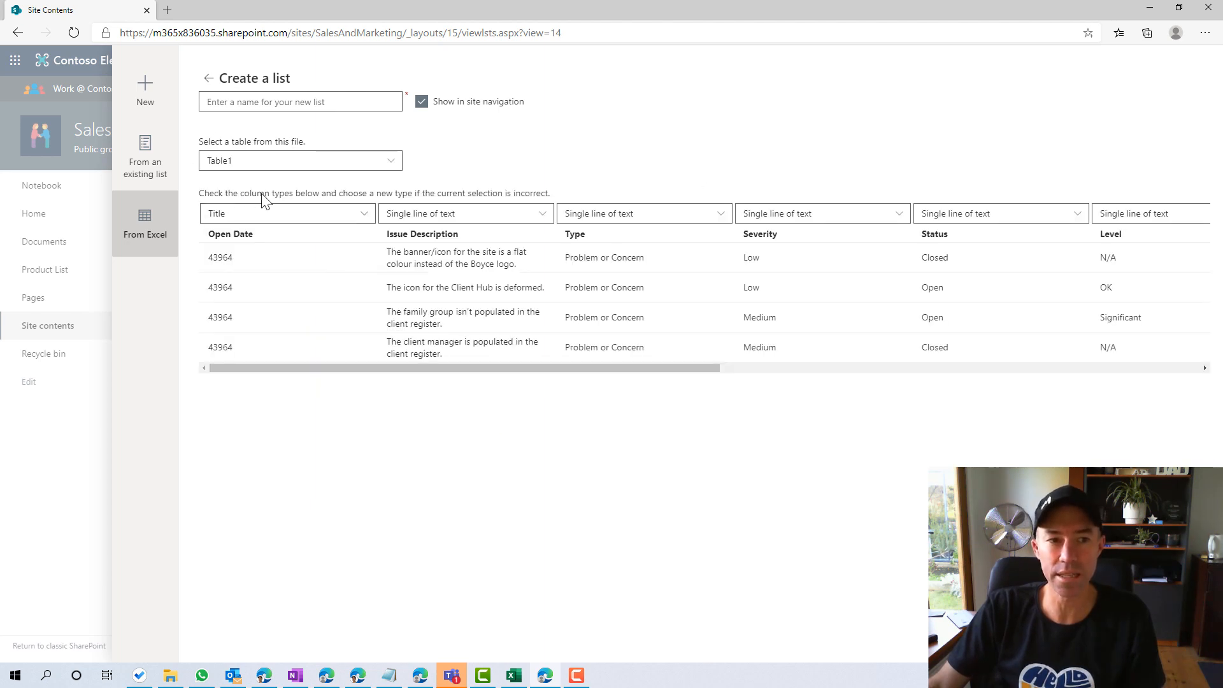
# - Select Table1 as the table to import from the uploaded file
pyautogui.click(280, 165)
pyautogui.click(281, 177)
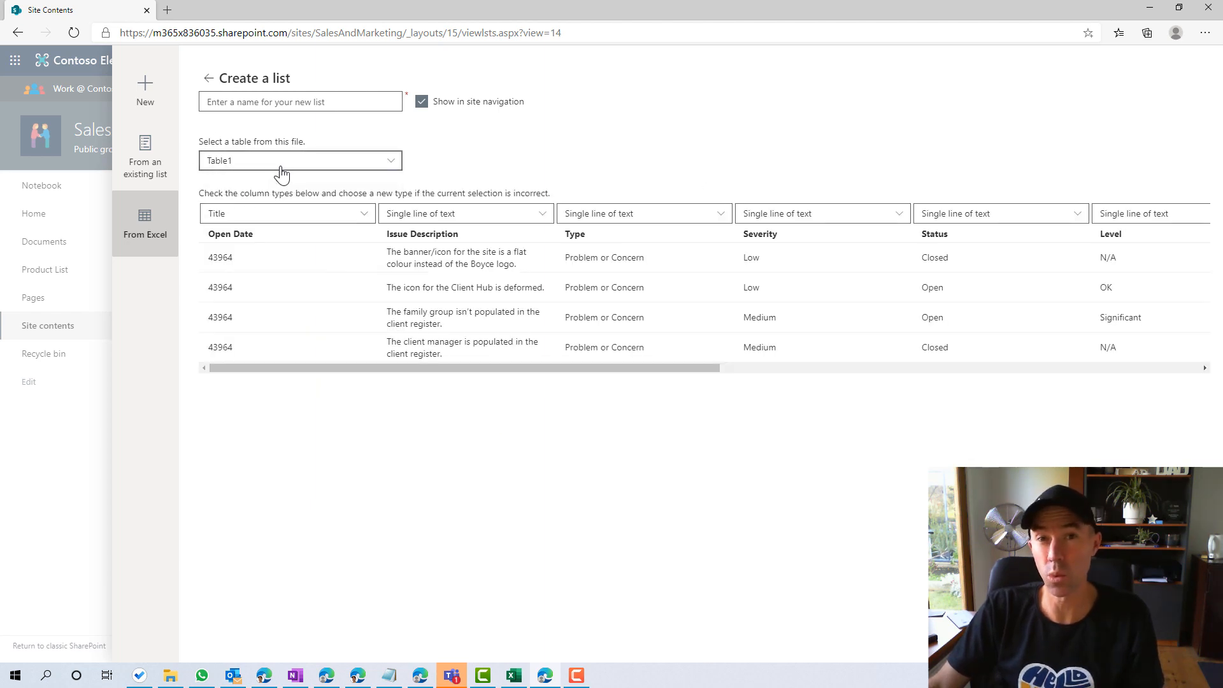
pyautogui.moveTo(322, 368)
pyautogui.mouseDown()
pyautogui.moveTo(850, 371)
pyautogui.moveTo(309, 382)
pyautogui.mouseUp()
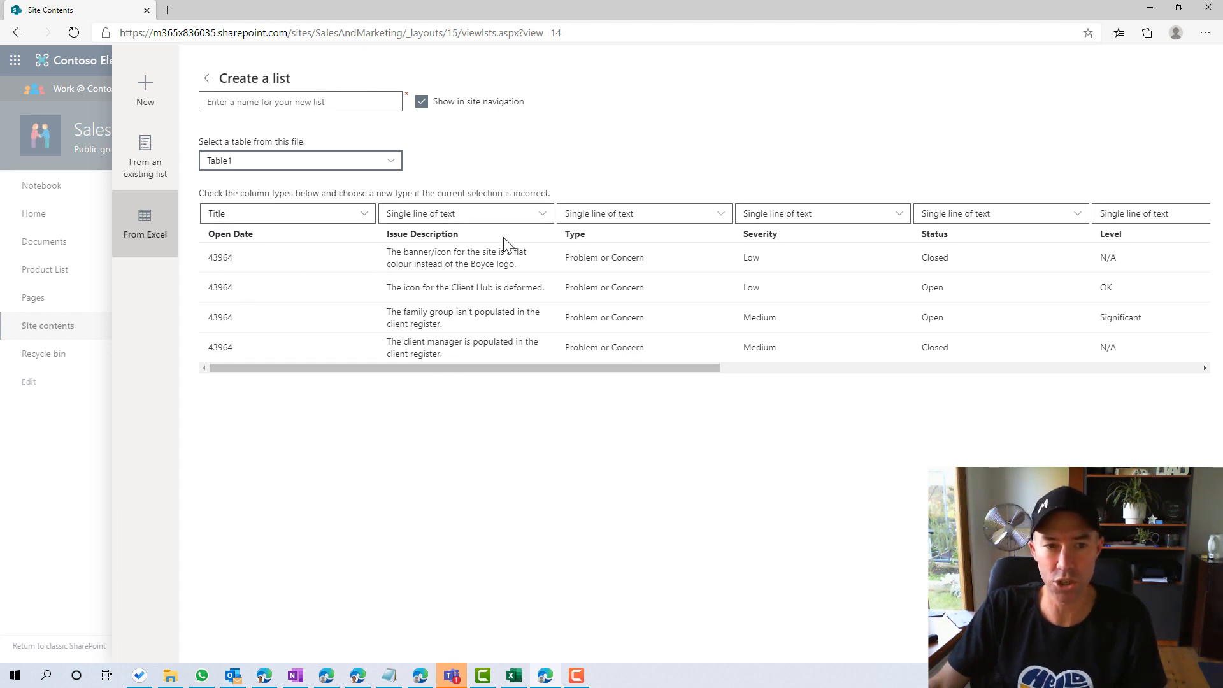
# - Set the Issue Description column's type to Title and the Open Date column's type to Date and time
pyautogui.click(456, 216)
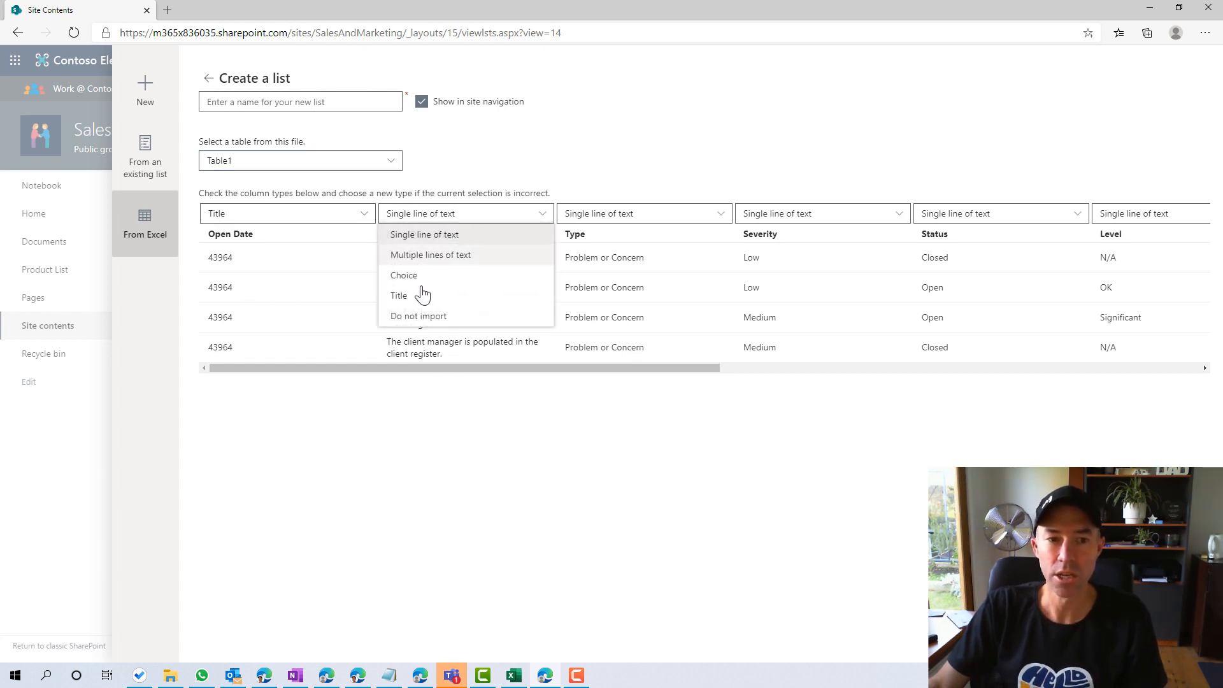
pyautogui.click(402, 299)
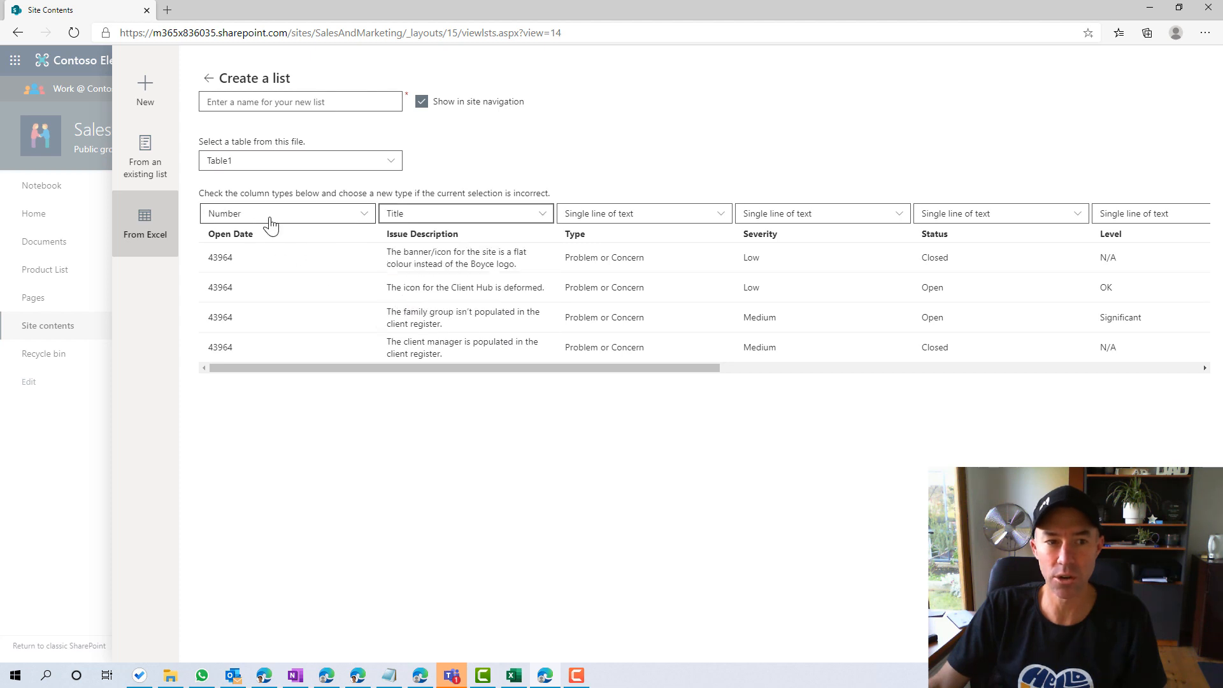
pyautogui.click(223, 215)
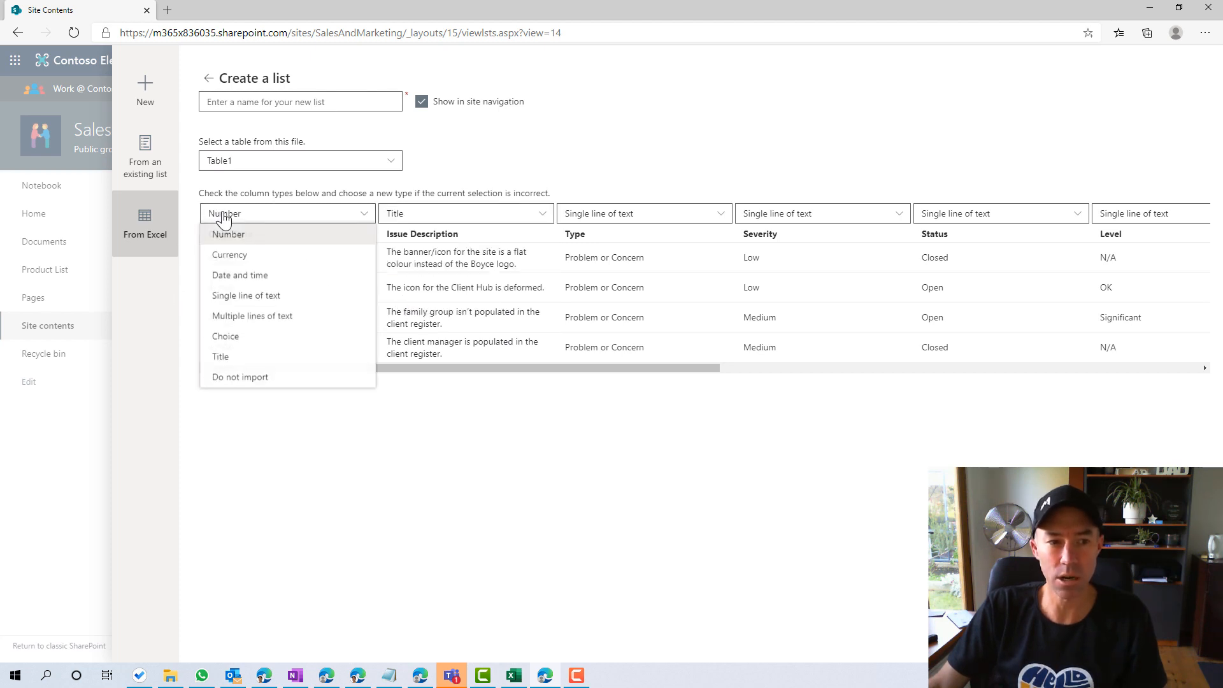
pyautogui.click(234, 277)
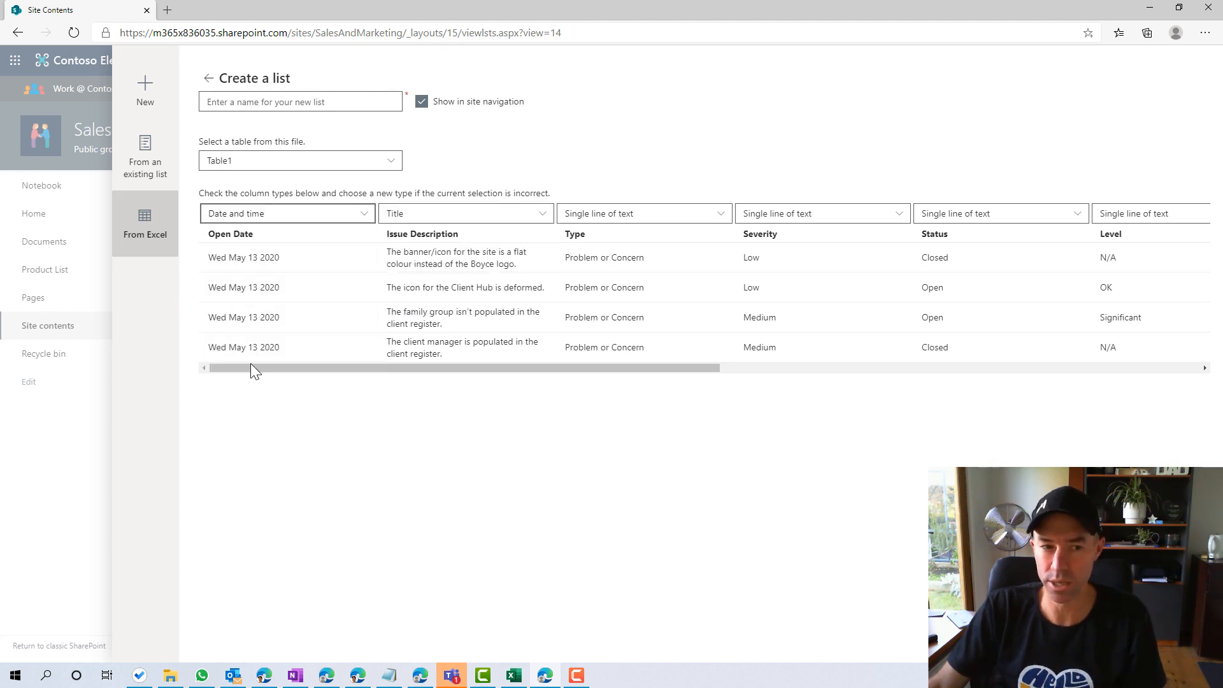
# - Set the Type, Severity, Status and Level columns to the Choice type
pyautogui.moveTo(331, 369); pyautogui.dragTo(410, 368)
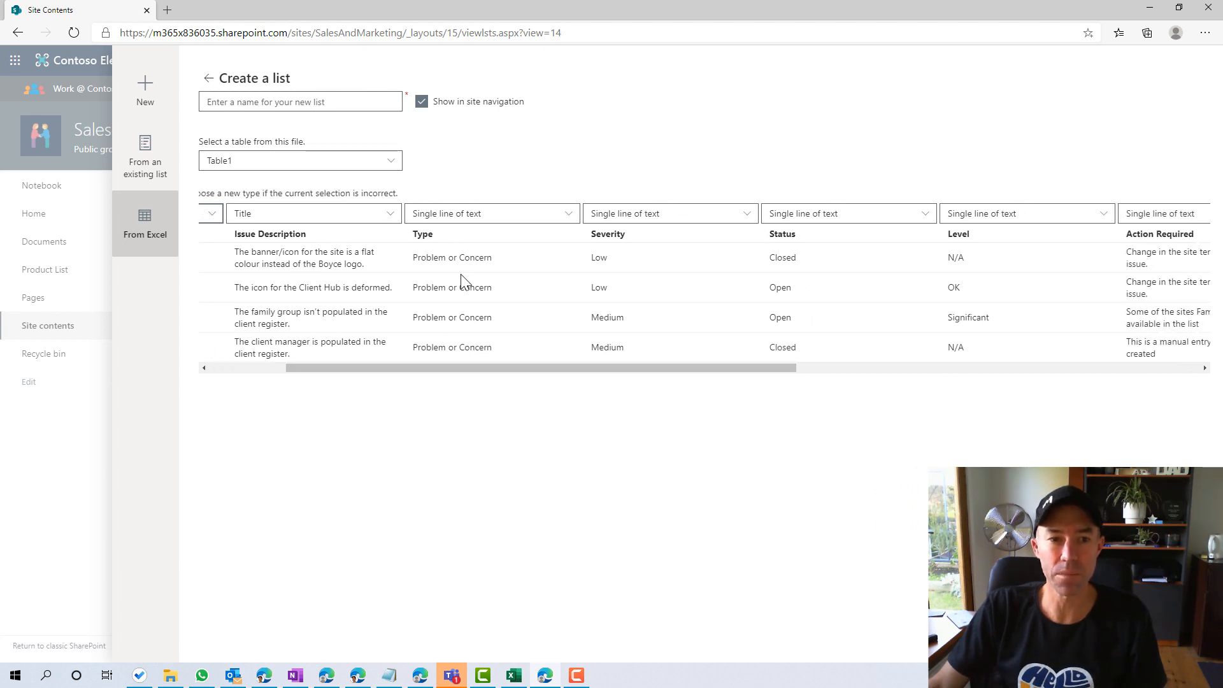
pyautogui.click(467, 215)
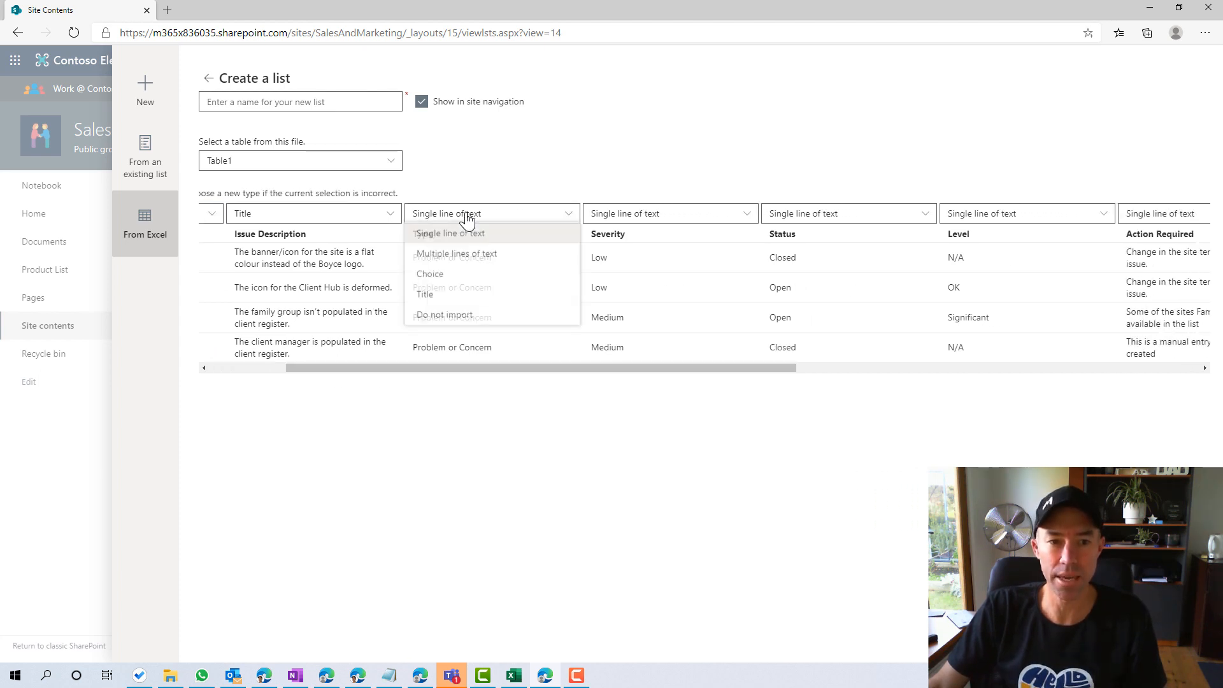
pyautogui.click(445, 280)
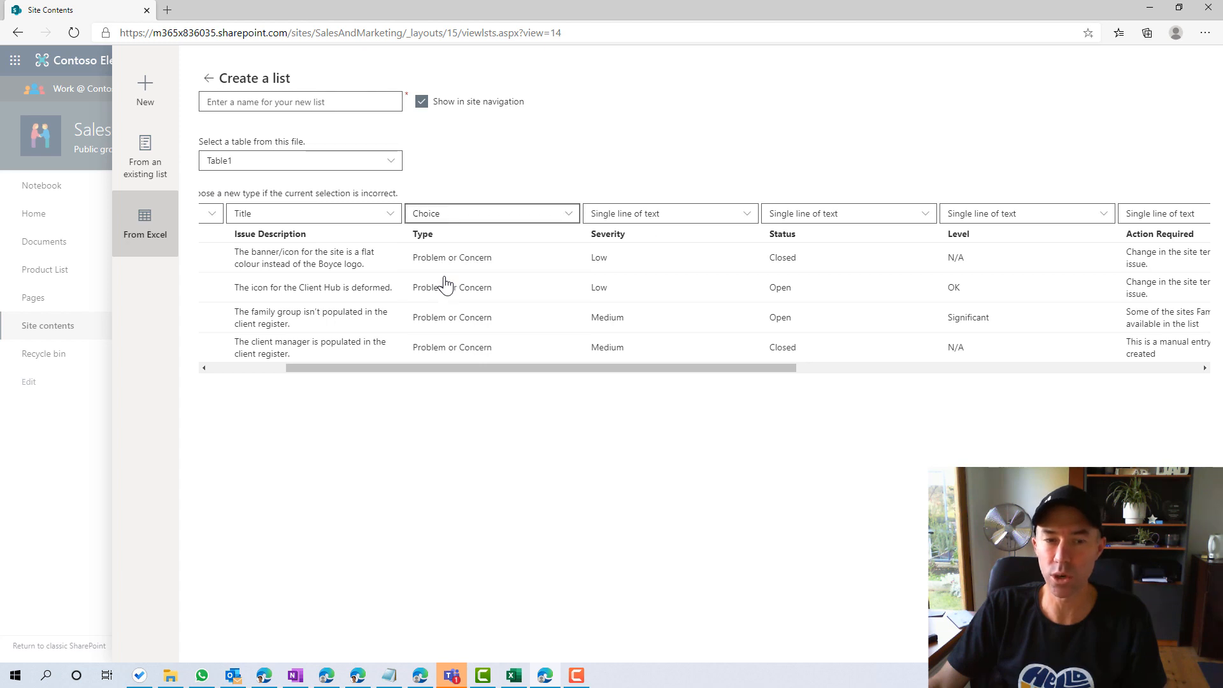
pyautogui.click(632, 219)
pyautogui.click(614, 282)
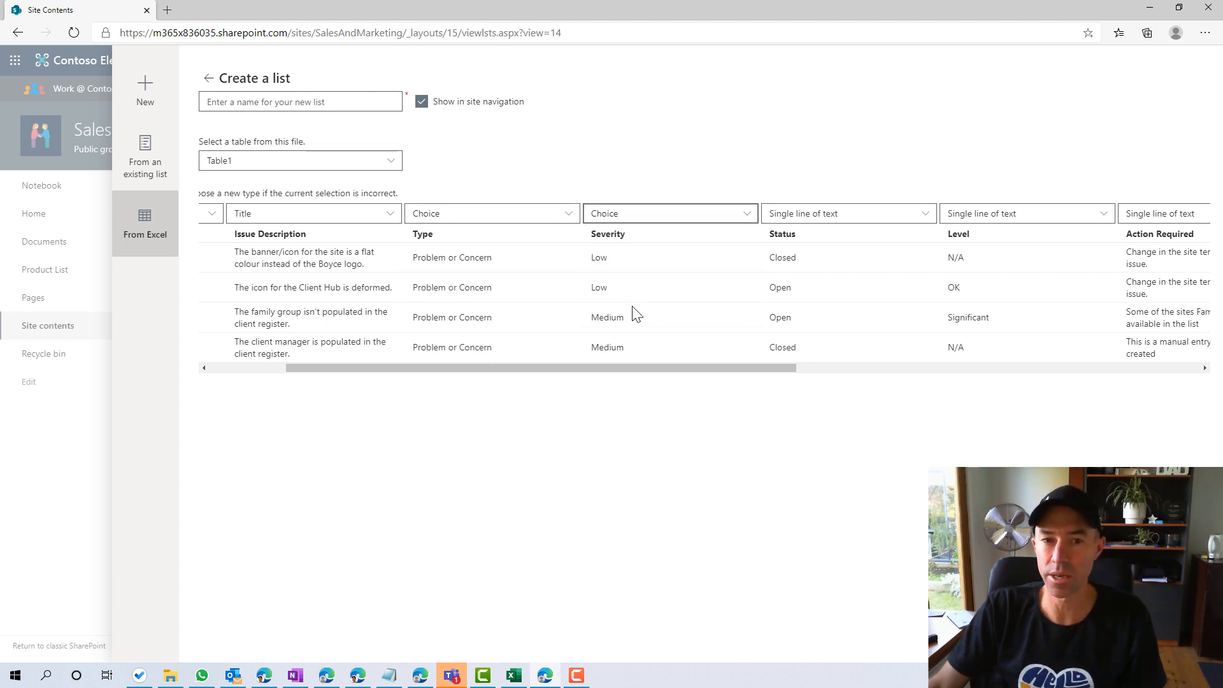
pyautogui.moveTo(648, 365); pyautogui.dragTo(752, 365)
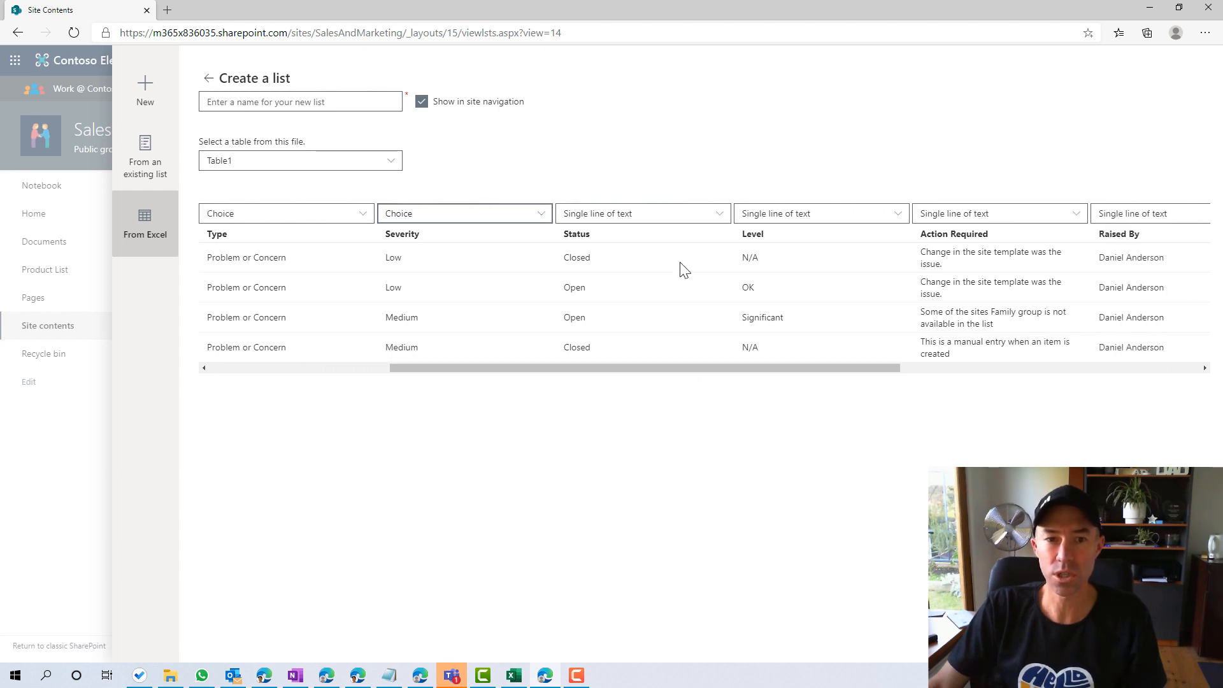
pyautogui.click(660, 217)
pyautogui.click(624, 275)
pyautogui.click(772, 219)
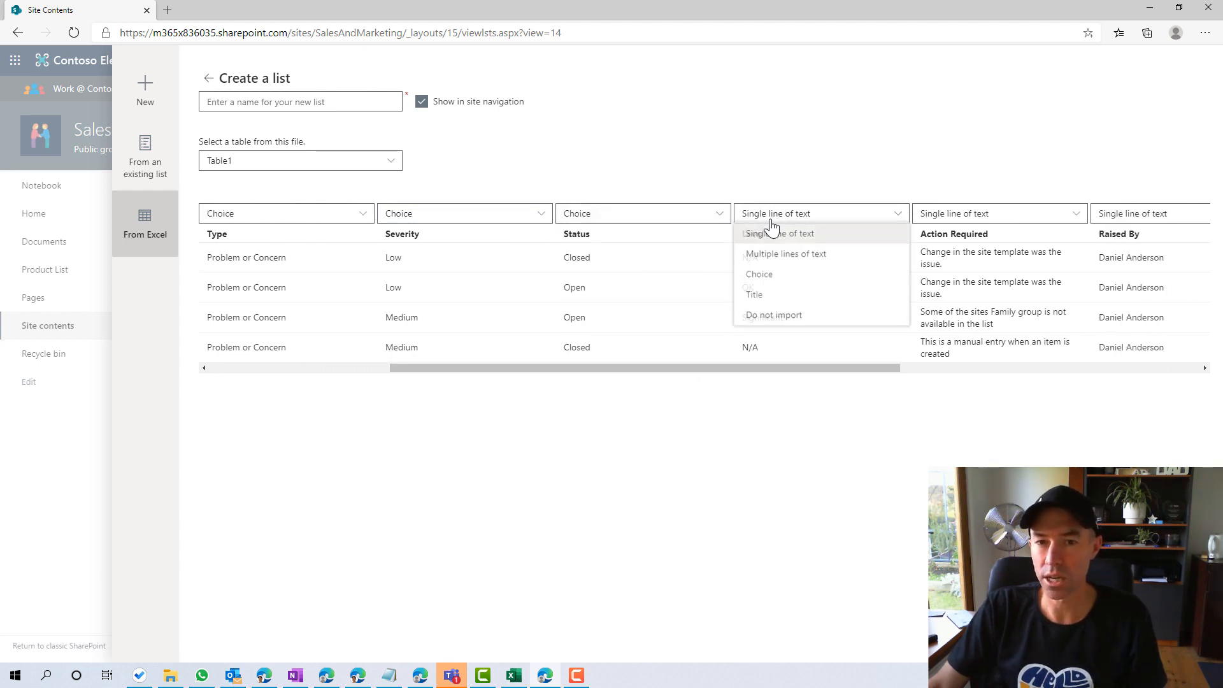
pyautogui.click(760, 279)
# - Set the Action Required column to Multiple lines of text and keep Raised By as Single line of text
pyautogui.moveTo(829, 367); pyautogui.dragTo(900, 366)
pyautogui.click(786, 216)
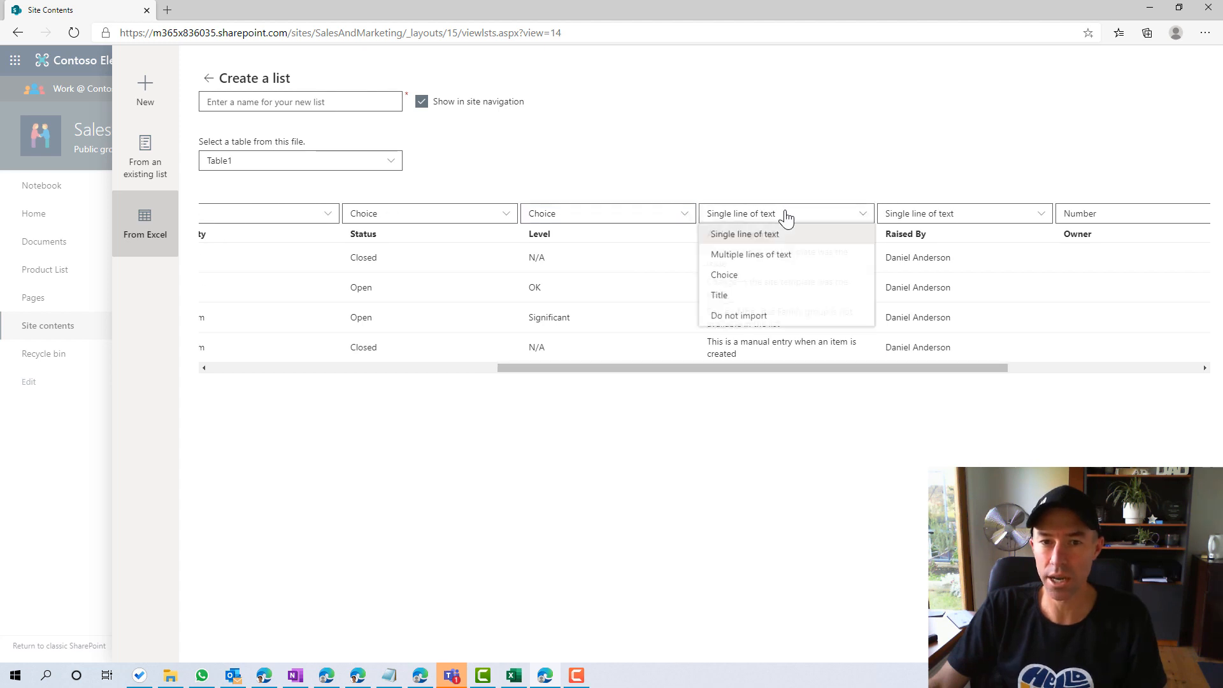
pyautogui.click(739, 257)
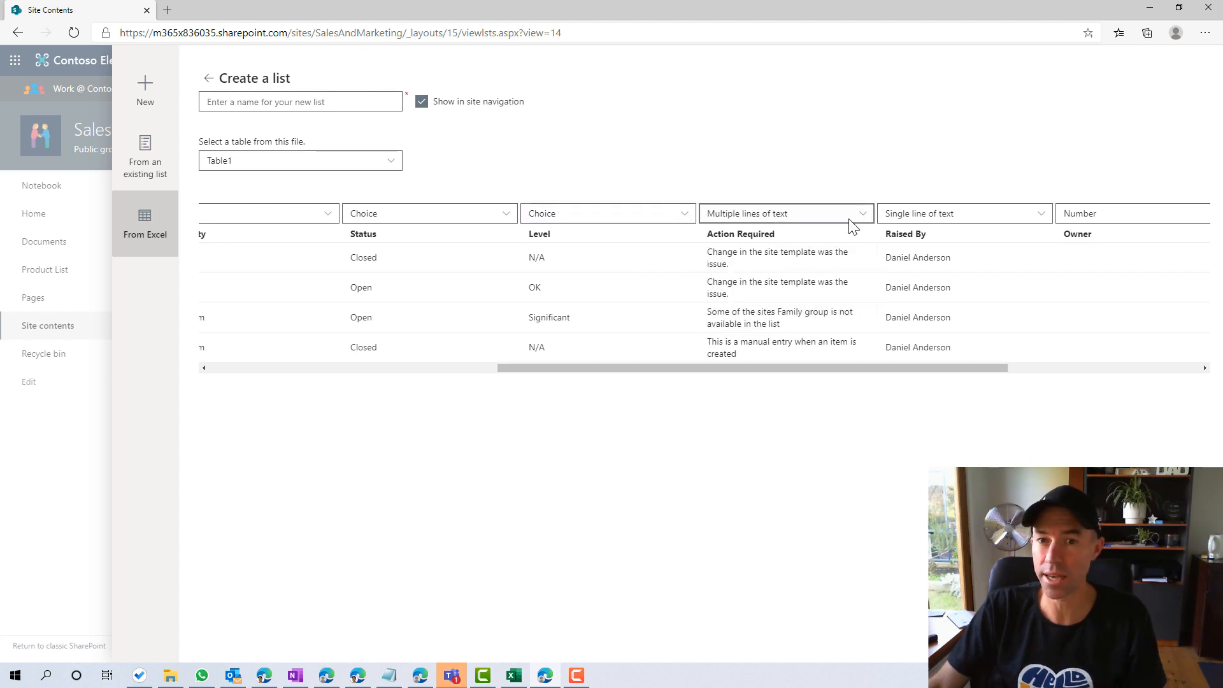
pyautogui.click(916, 220)
pyautogui.click(913, 233)
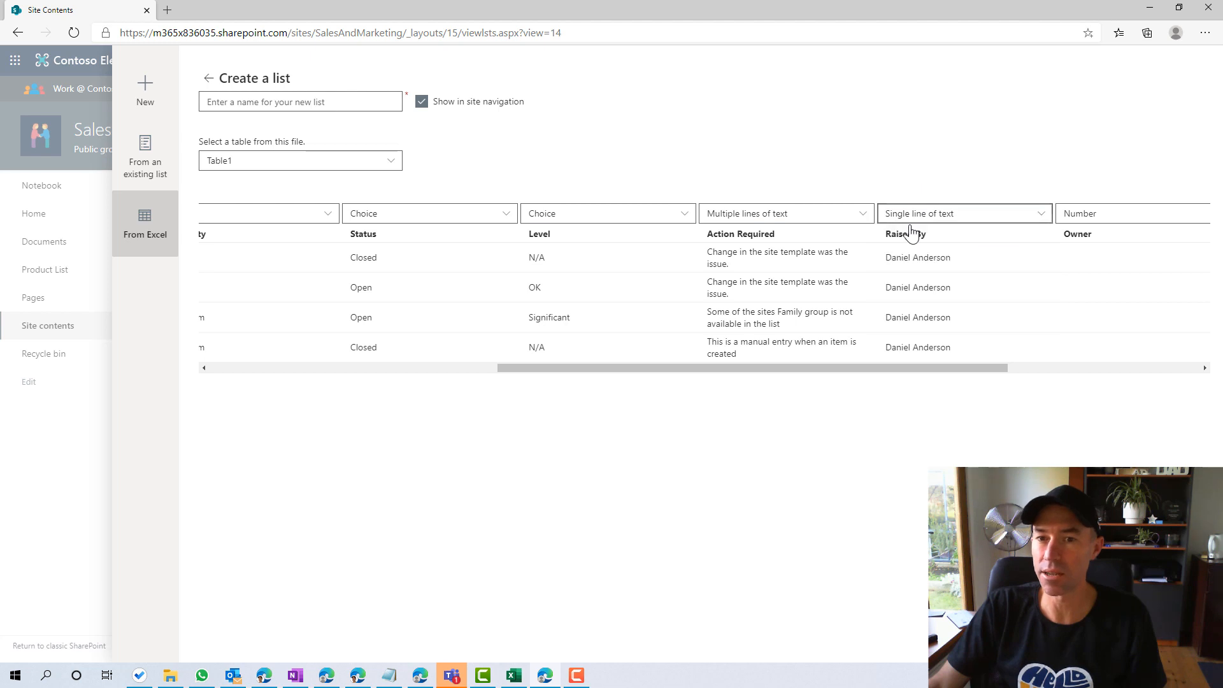
pyautogui.click(917, 219)
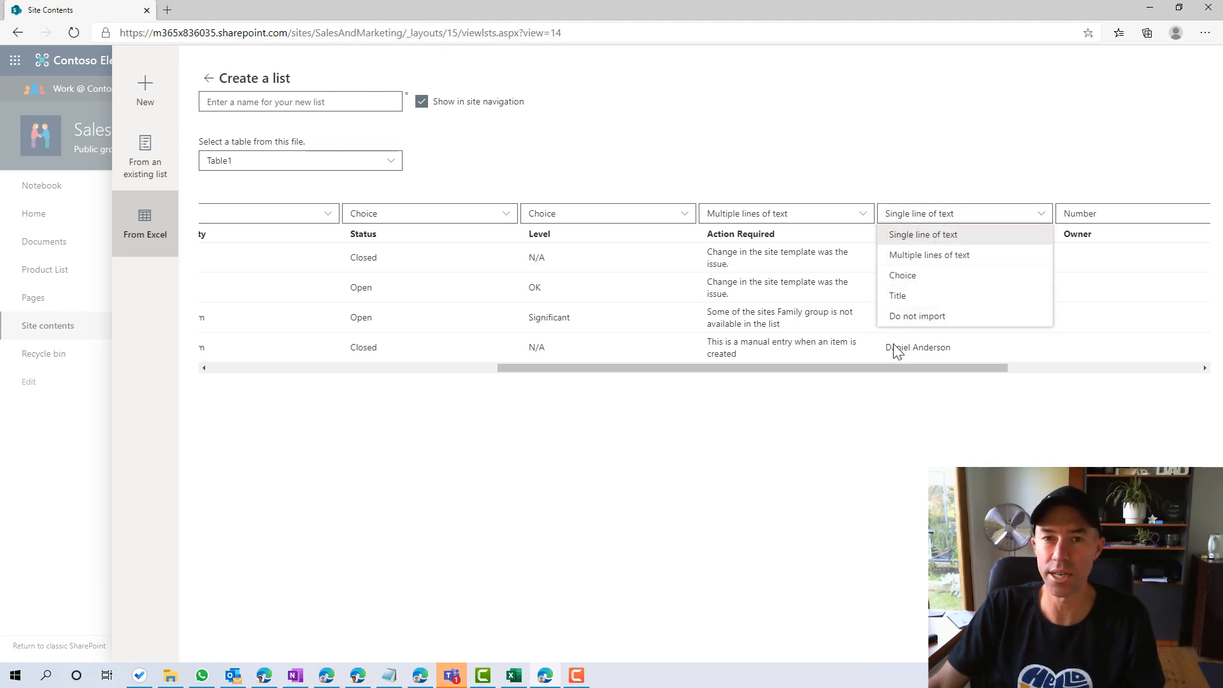
pyautogui.click(956, 236)
# - Change the Owner column's type to Single line of text
pyautogui.moveTo(957, 367); pyautogui.dragTo(1076, 368)
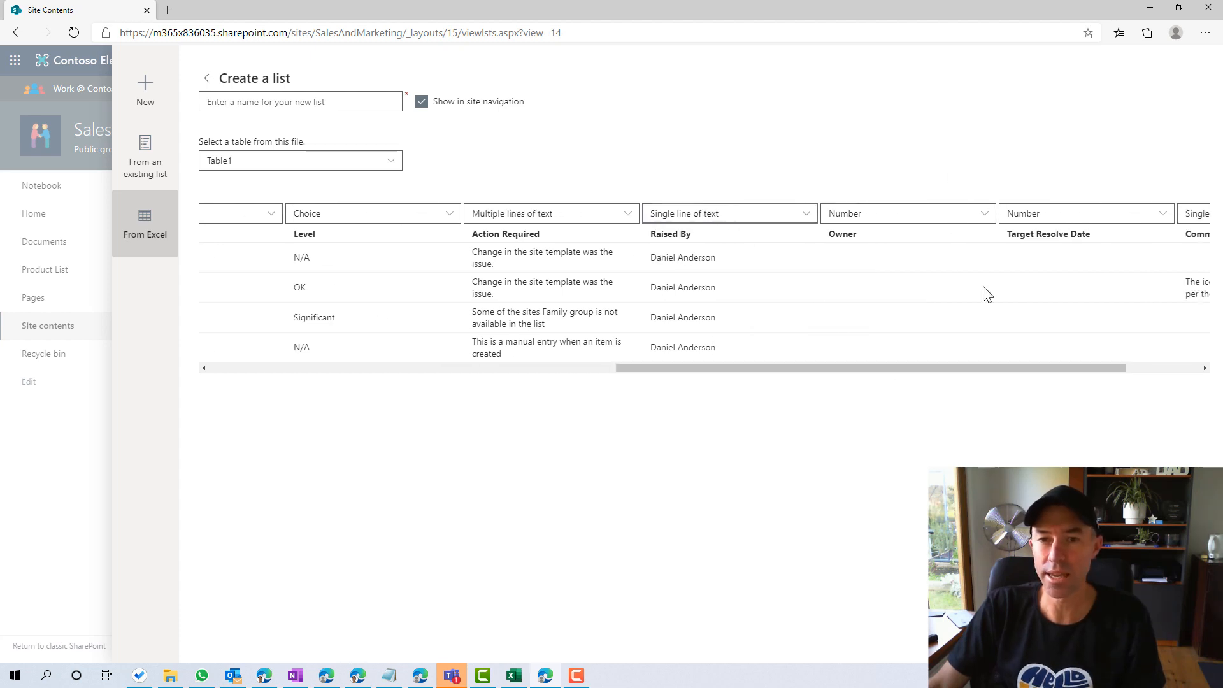
pyautogui.click(920, 217)
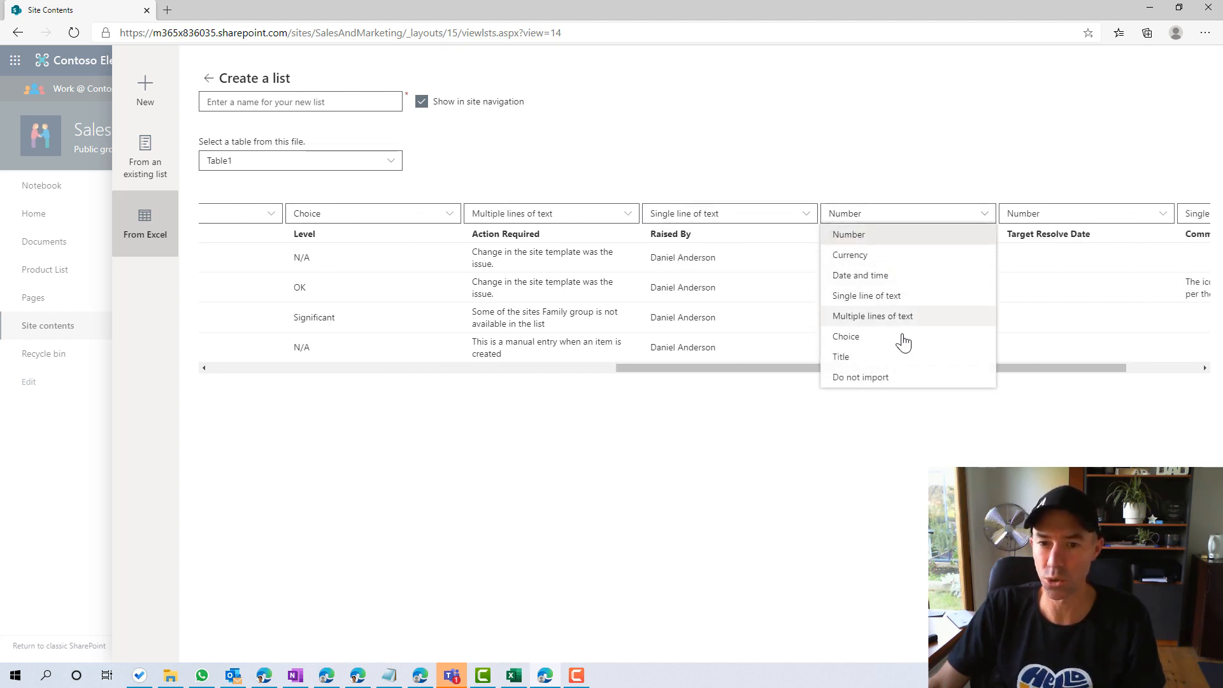
pyautogui.click(858, 302)
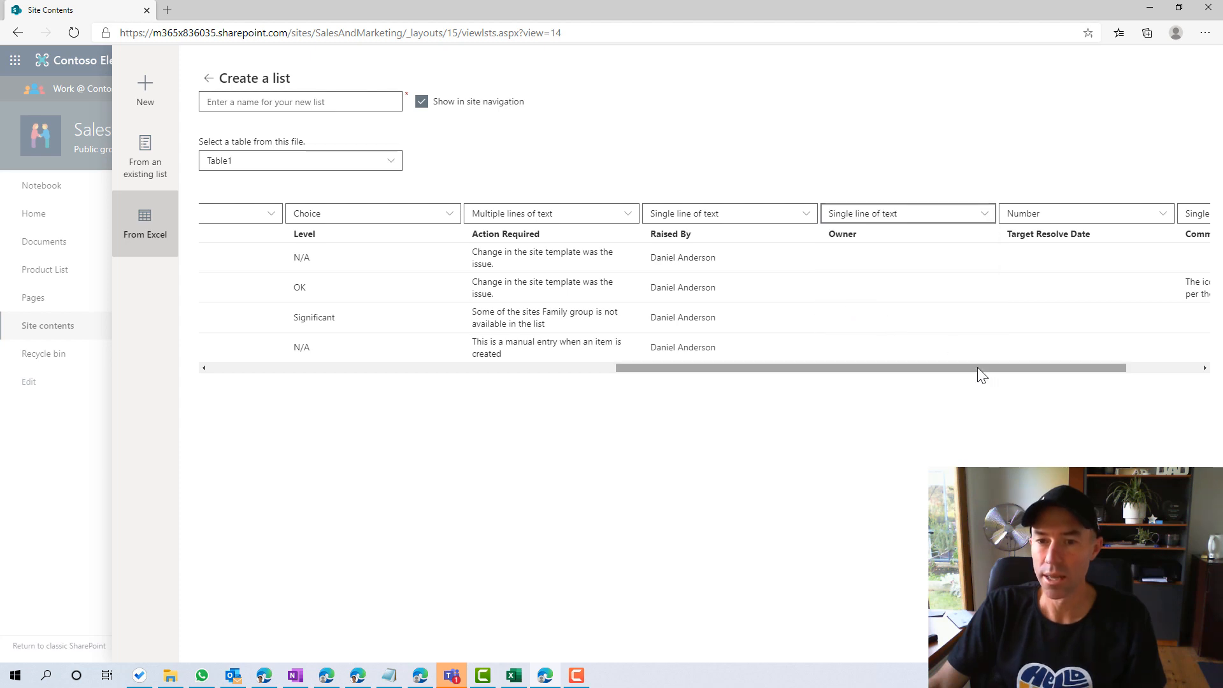
# - Set the Target Resolve Date column to Date and time and the Comments column to Multiple lines of text
pyautogui.moveTo(977, 368); pyautogui.dragTo(1073, 366)
pyautogui.click(914, 216)
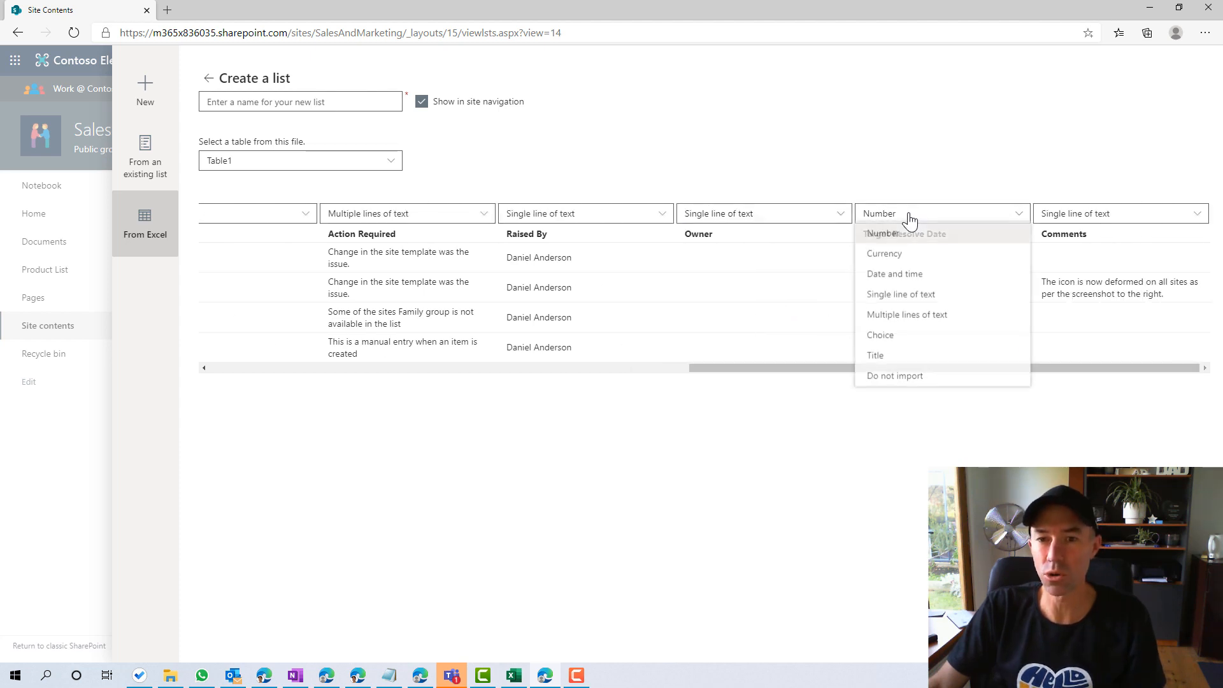
pyautogui.click(886, 277)
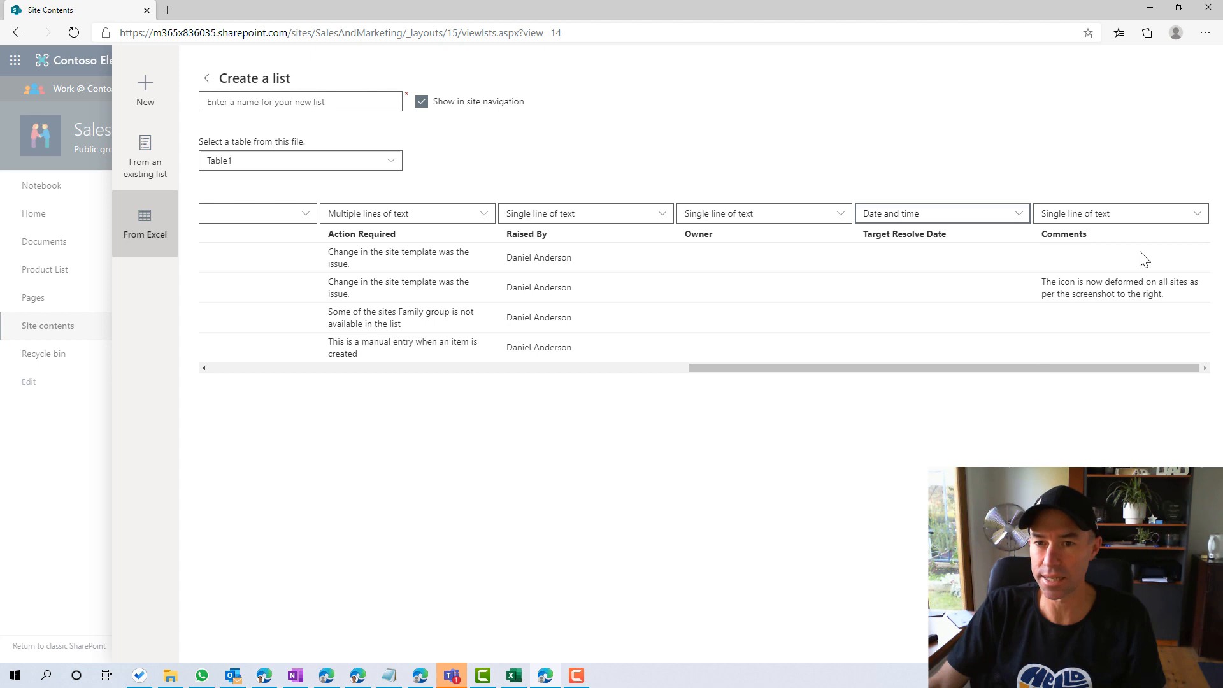
pyautogui.click(1087, 216)
pyautogui.click(1070, 256)
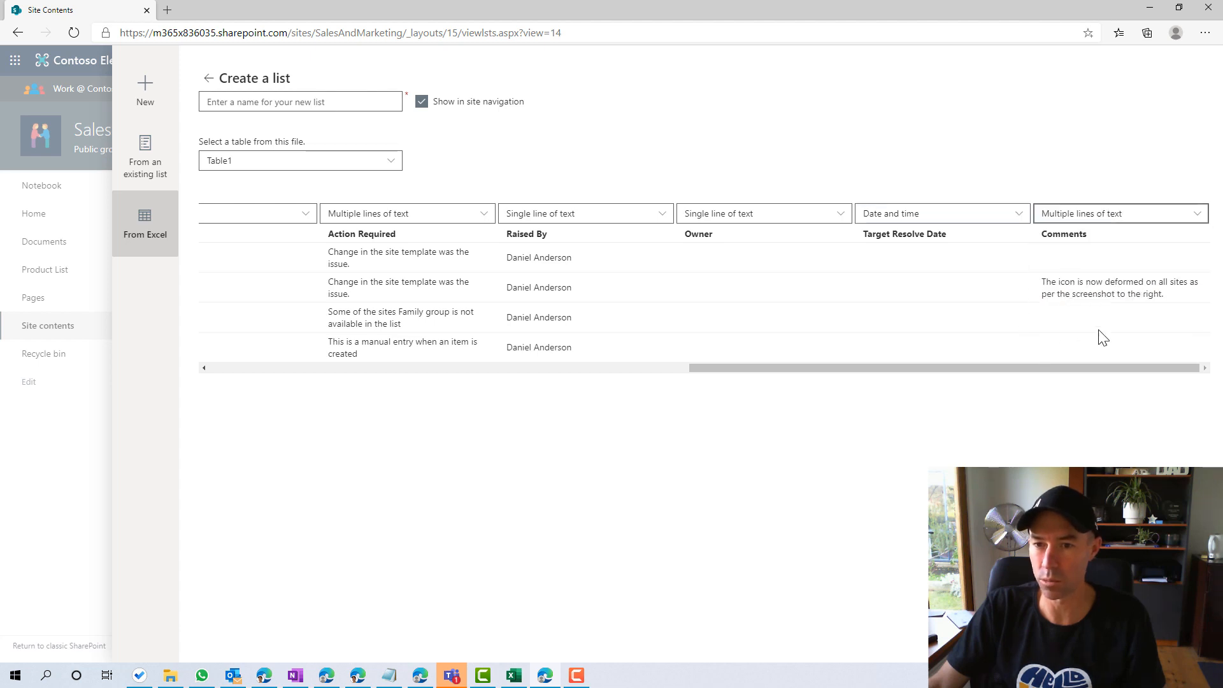
# - Name the new list Project Issue Register and create it
pyautogui.moveTo(1138, 367); pyautogui.dragTo(575, 371)
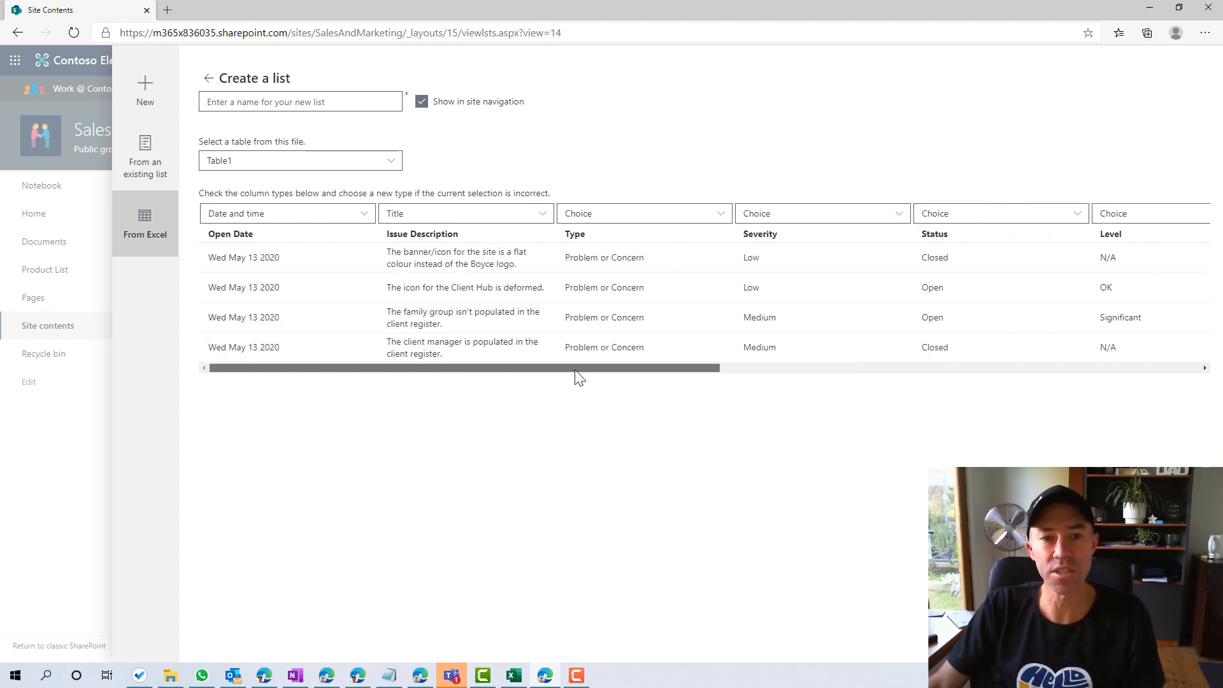
pyautogui.click(296, 103)
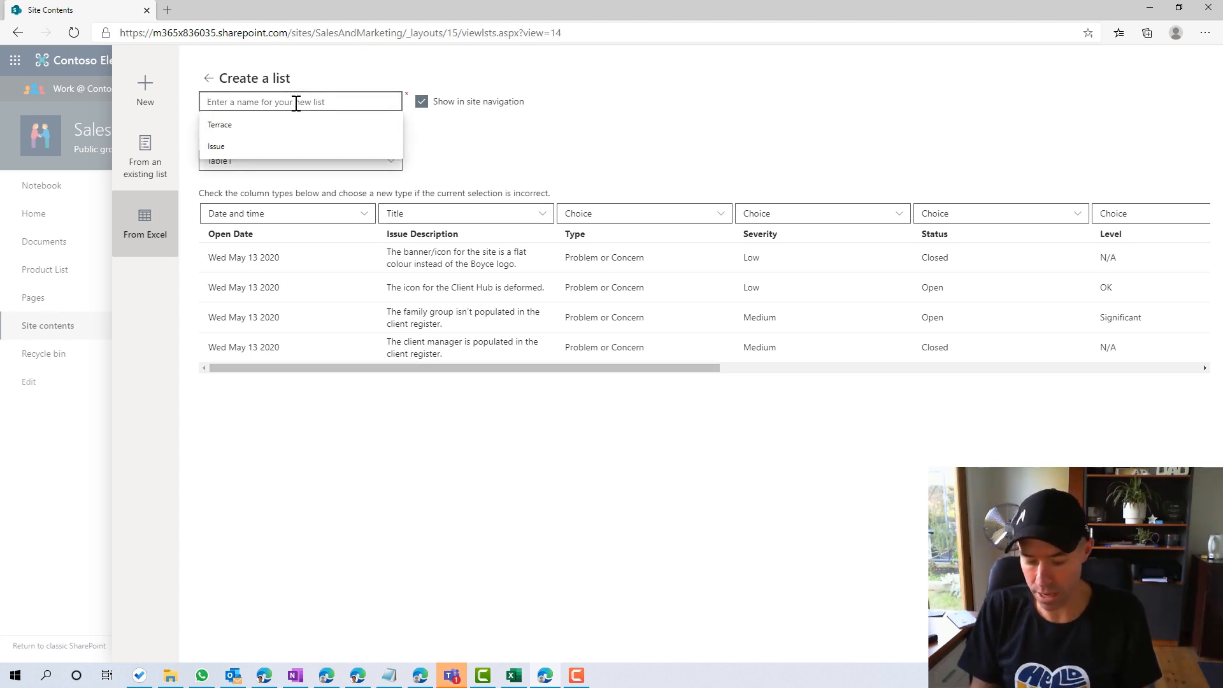
pyautogui.write('Project ')
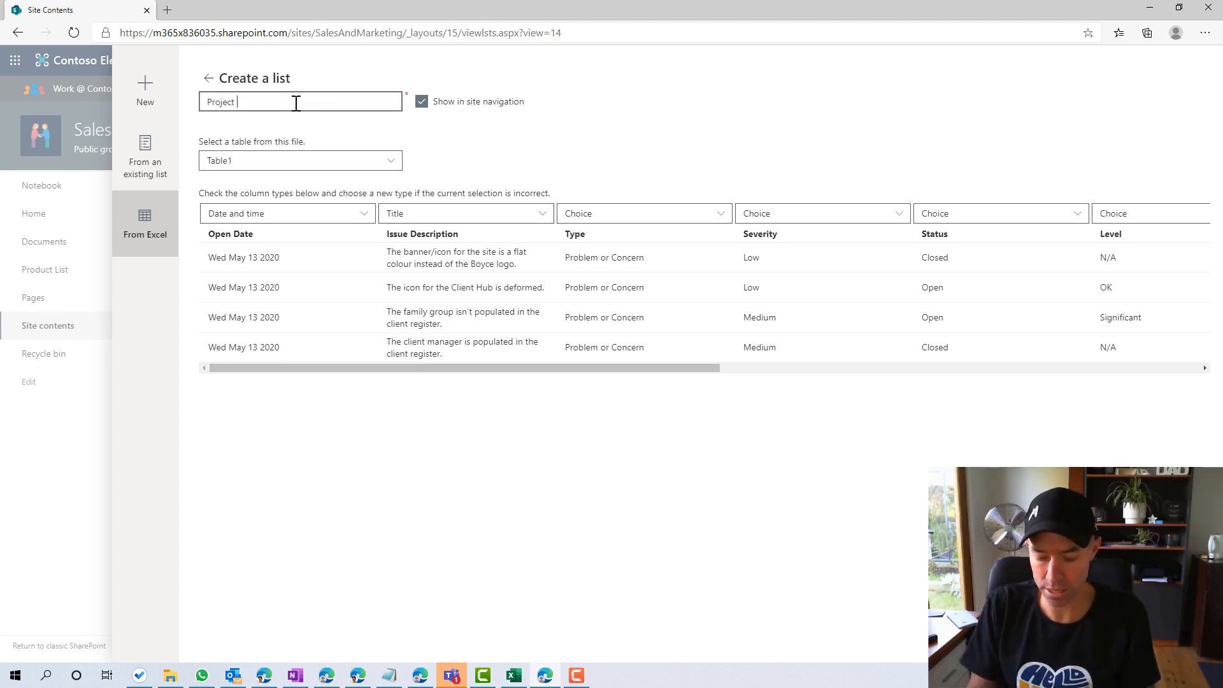
pyautogui.write('Issue Register')
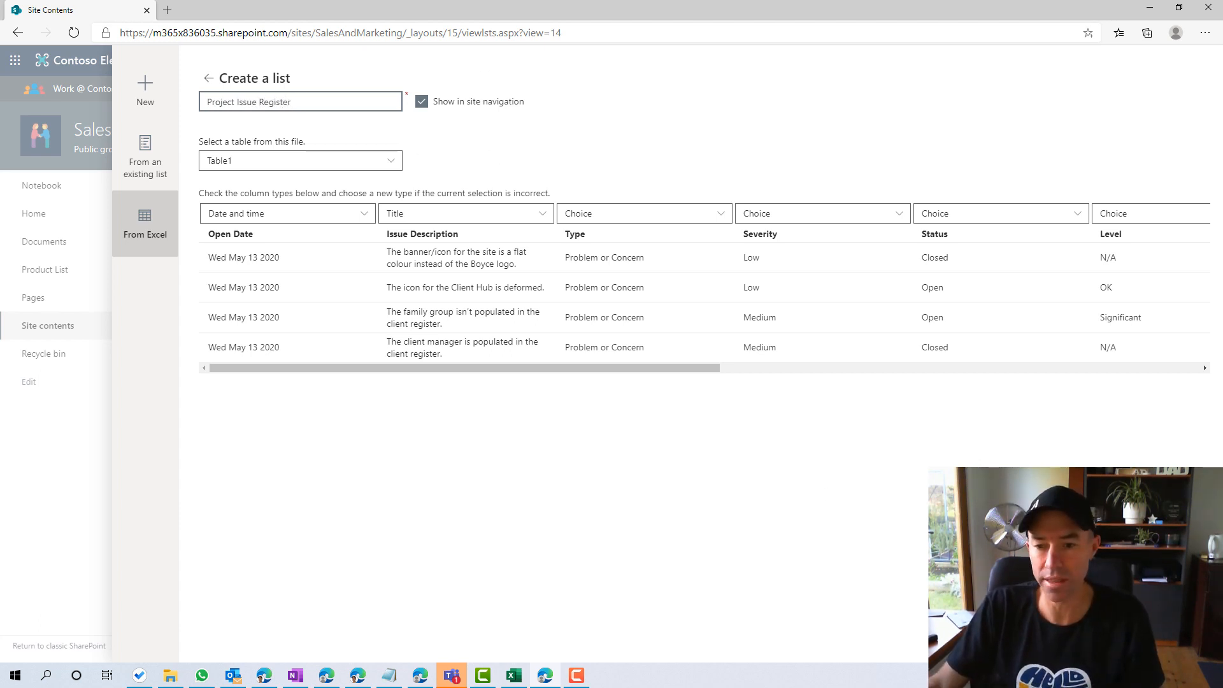
pyautogui.click(1120, 640)
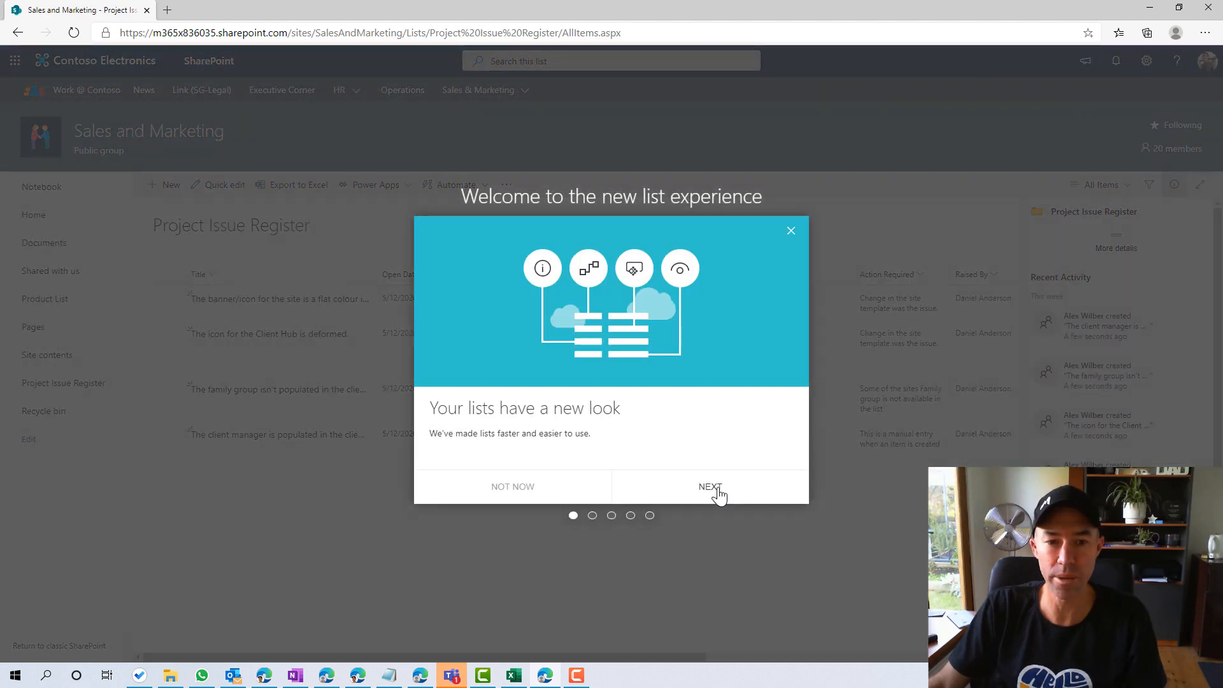
# - Go through the new list experience introduction to its end and widen the Title column to fit the full issue titles
pyautogui.click(718, 493)
pyautogui.click(718, 493)
pyautogui.click(718, 492)
pyautogui.click(718, 492)
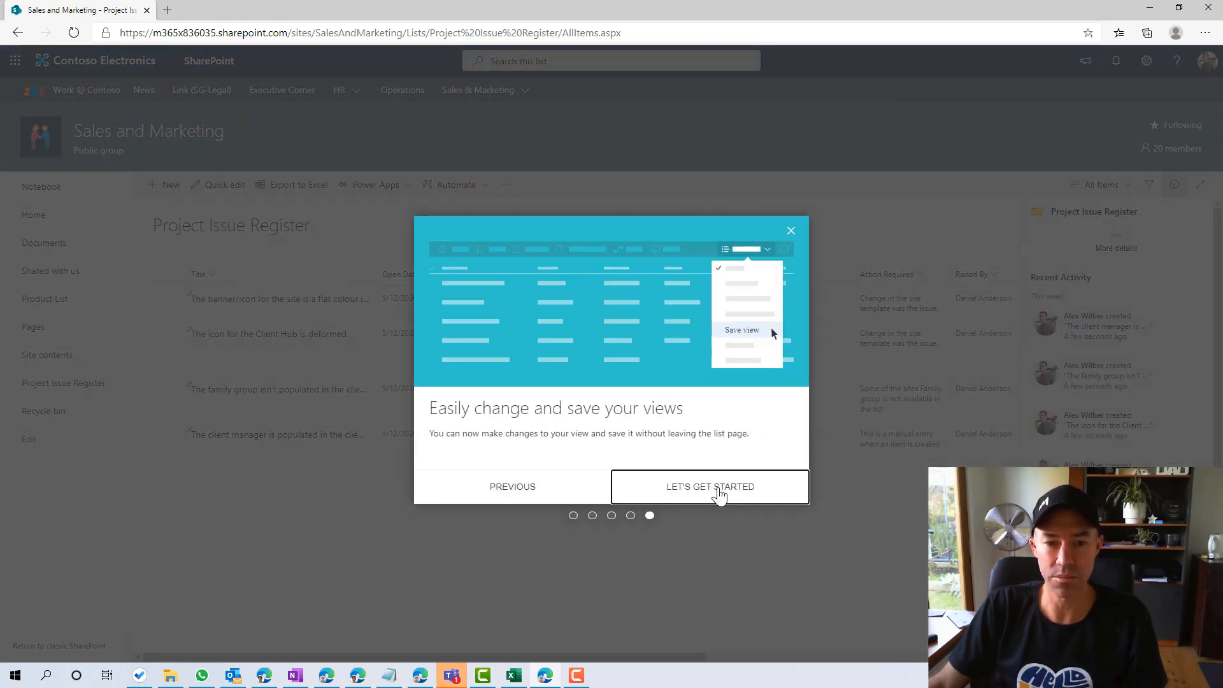
pyautogui.click(719, 492)
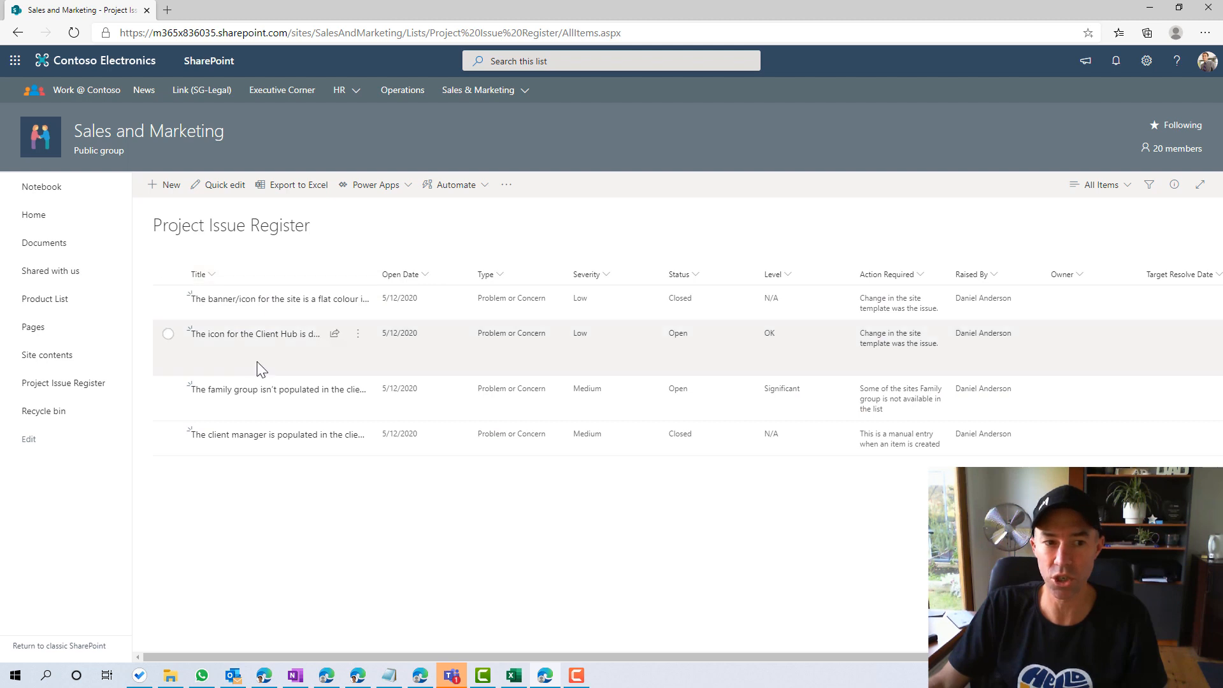
pyautogui.moveTo(372, 274); pyautogui.dragTo(530, 285)
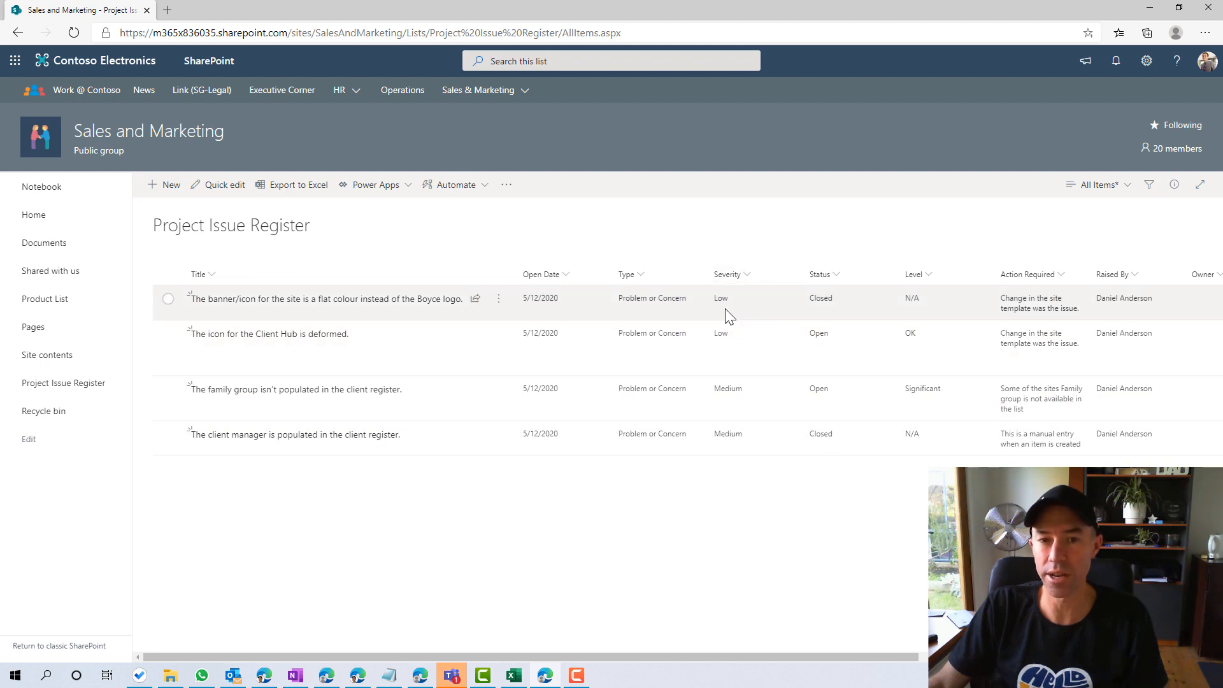
# - Examine the banner/icon issue's properties in its details, checking the Severity and Type choices and the Open Date field, and deselect the item
pyautogui.click(169, 300)
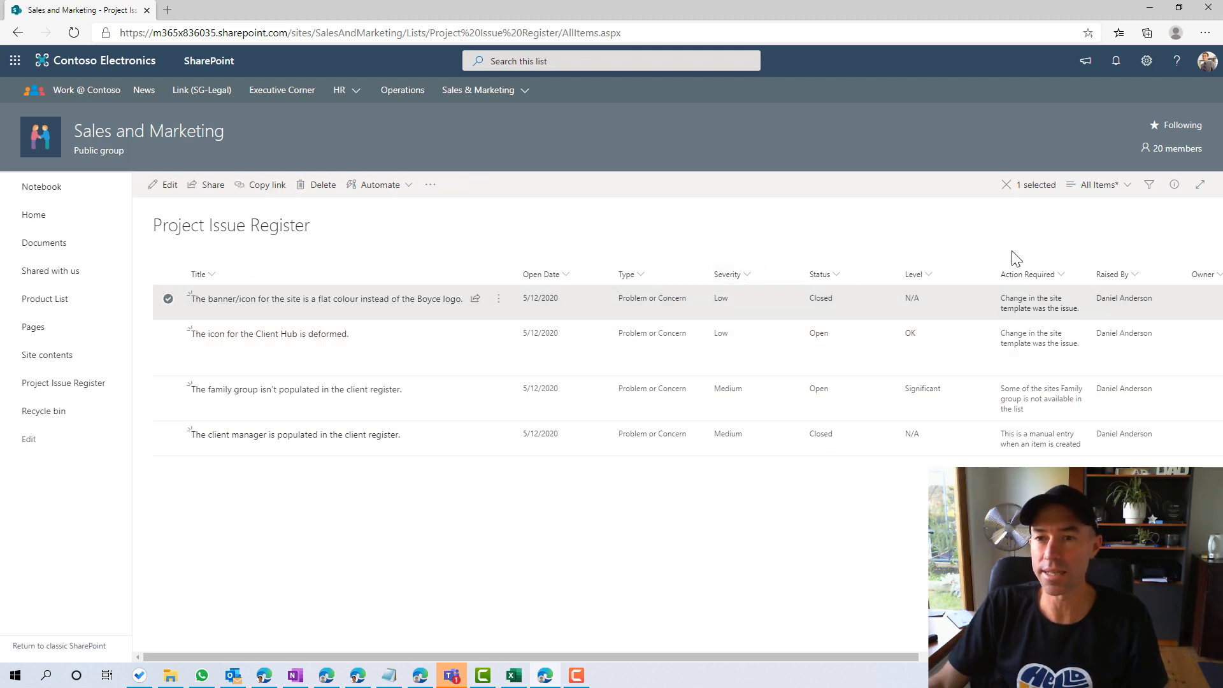
pyautogui.click(1172, 189)
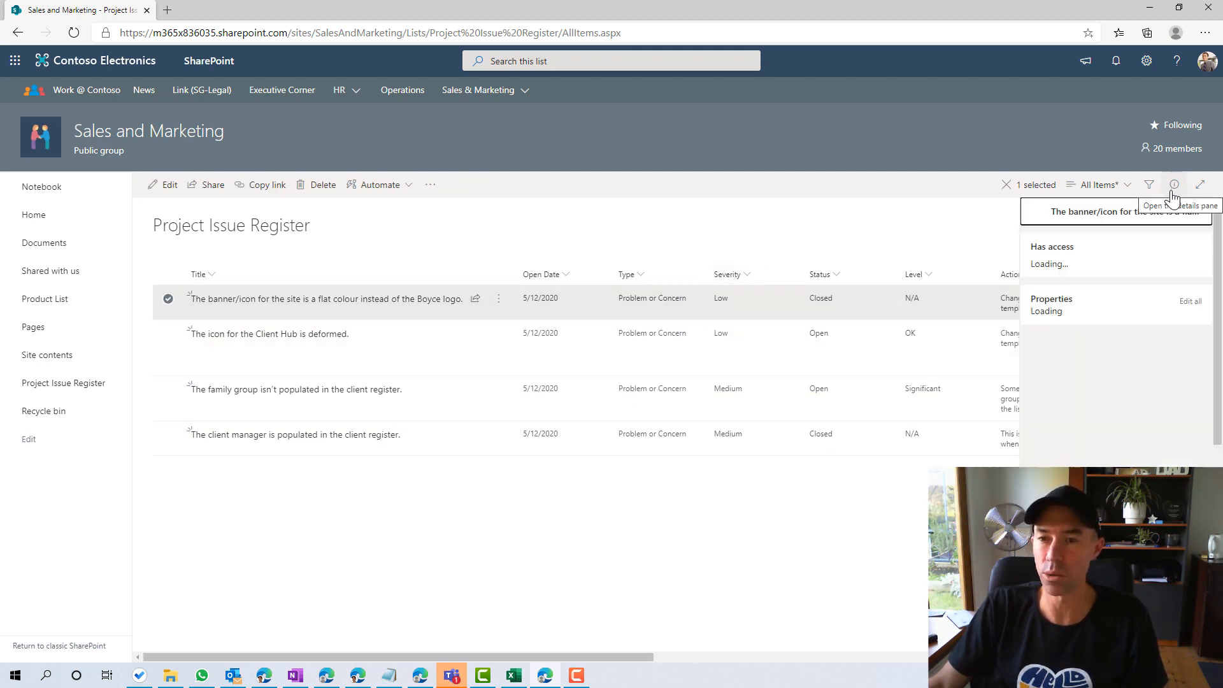
pyautogui.scroll(-3, 1117, 391)
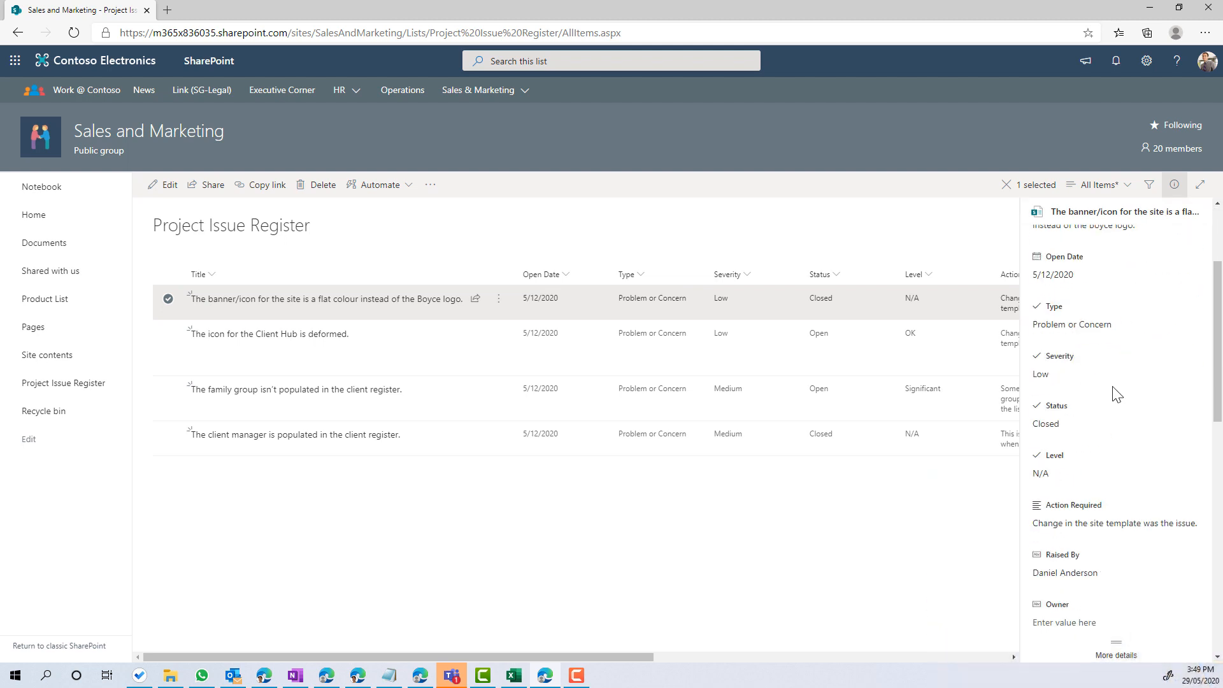
pyautogui.click(1050, 423)
pyautogui.click(1061, 375)
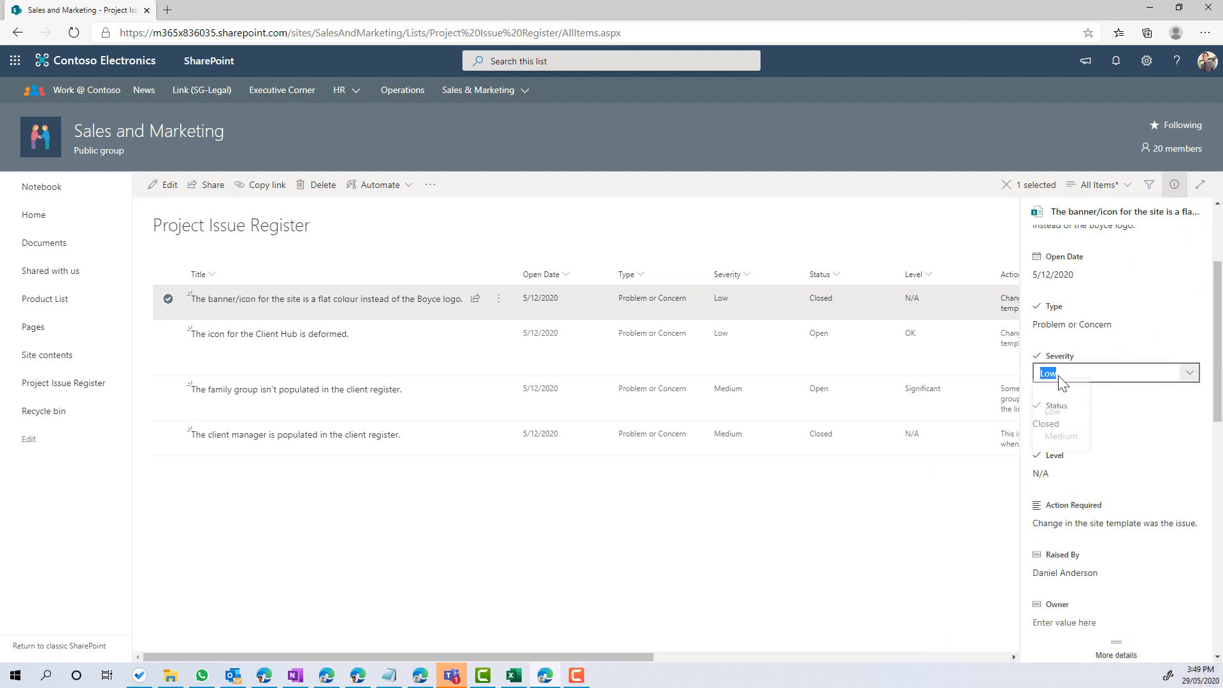
pyautogui.click(1100, 323)
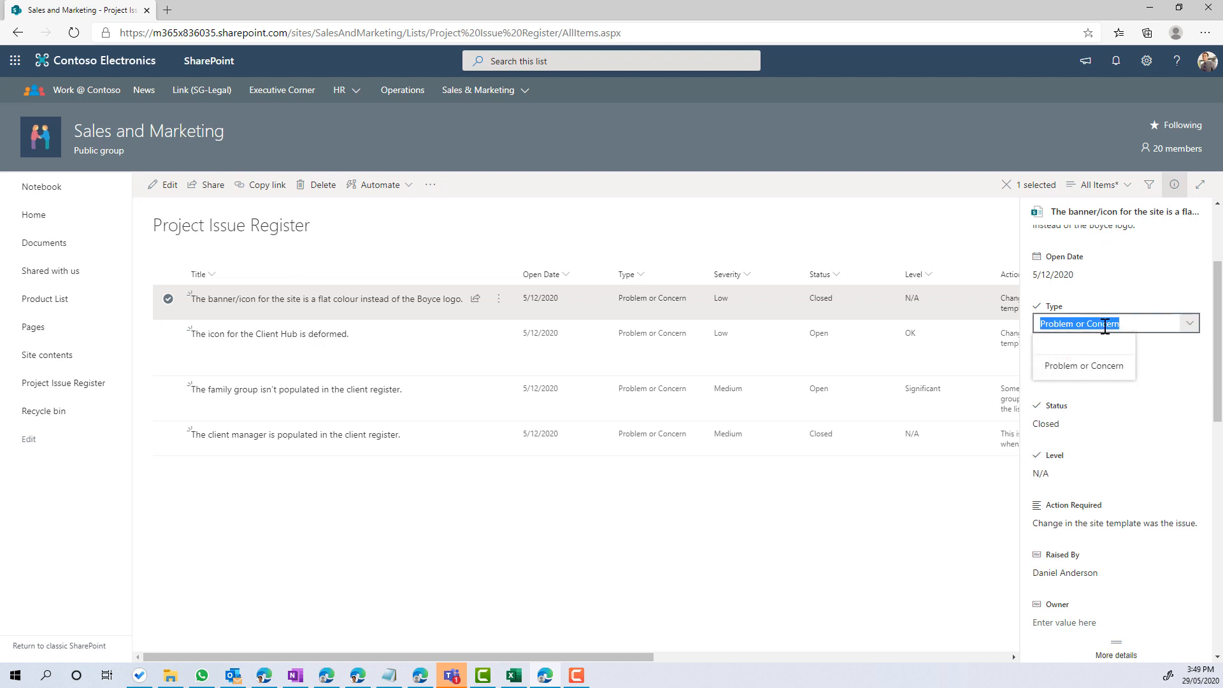
pyautogui.click(1149, 281)
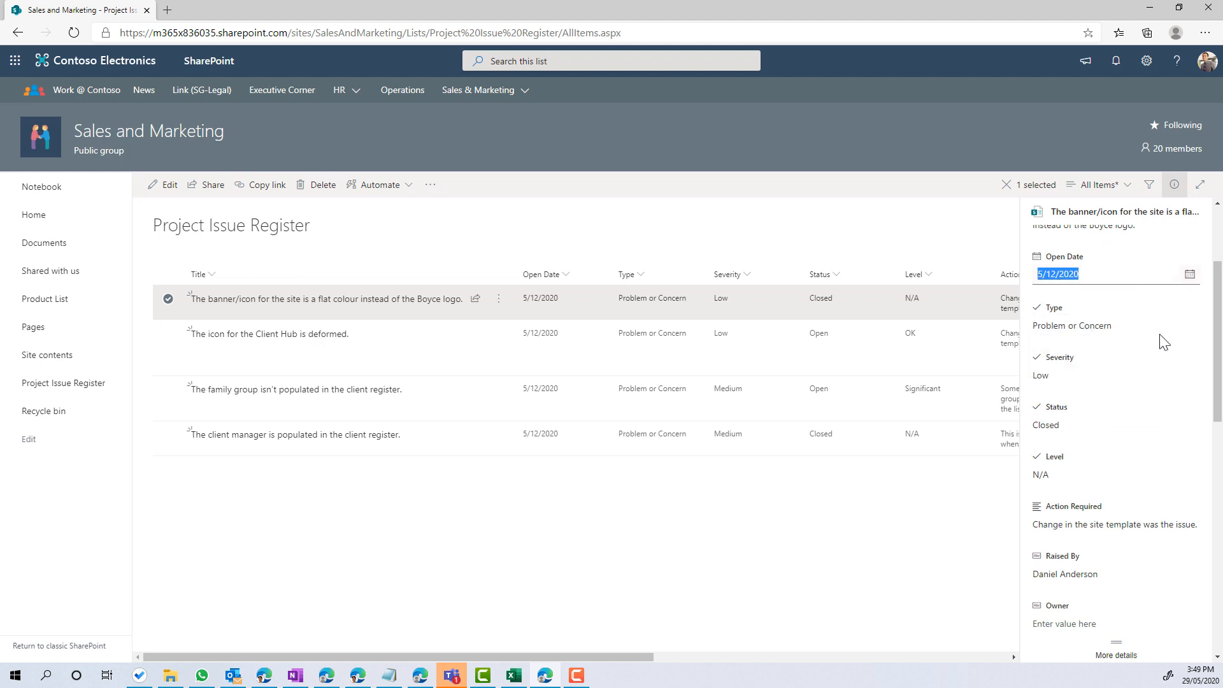
pyautogui.scroll(-2, 1140, 328)
pyautogui.scroll(2, 1102, 328)
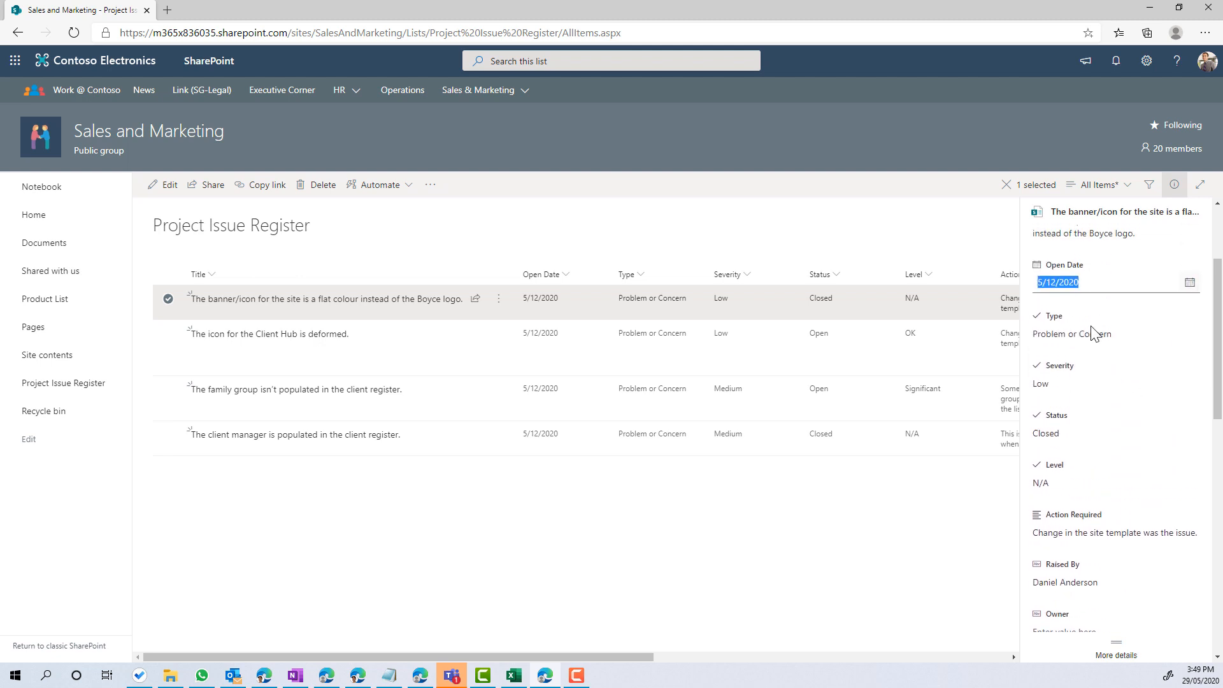
pyautogui.click(1176, 190)
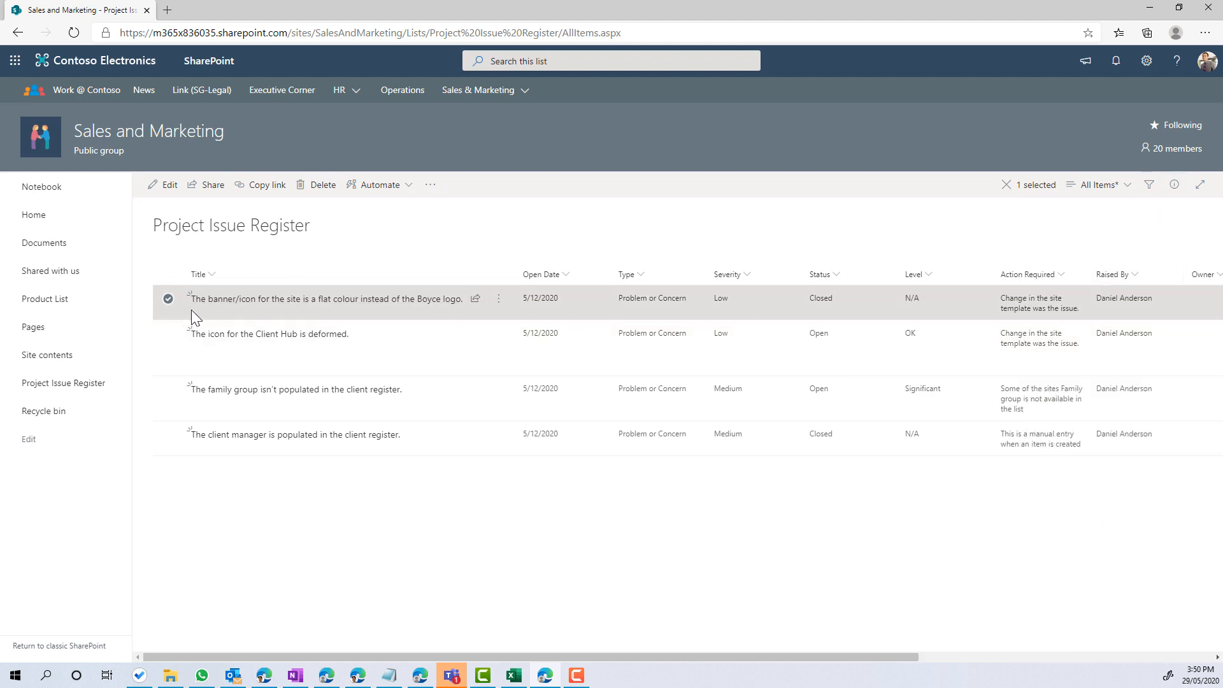
pyautogui.click(1174, 184)
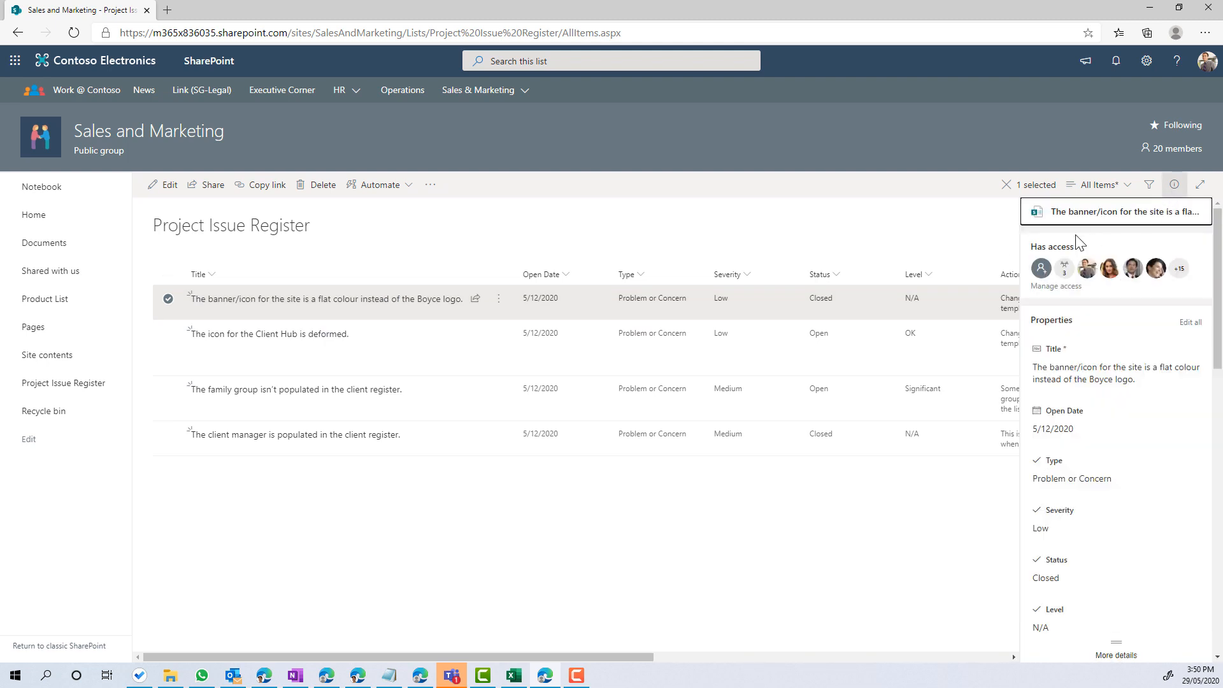
pyautogui.click(836, 237)
# - Apply choice-option formatting to the Status column and open its styles for editing
pyautogui.click(842, 278)
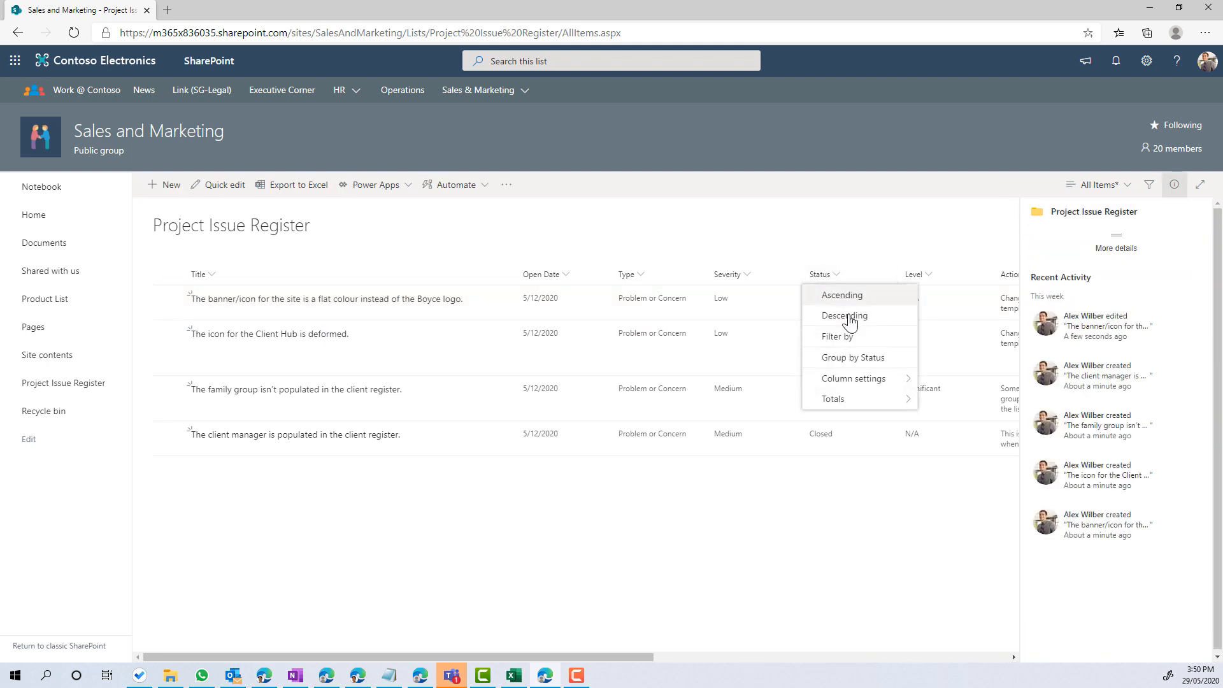
pyautogui.moveTo(859, 382)
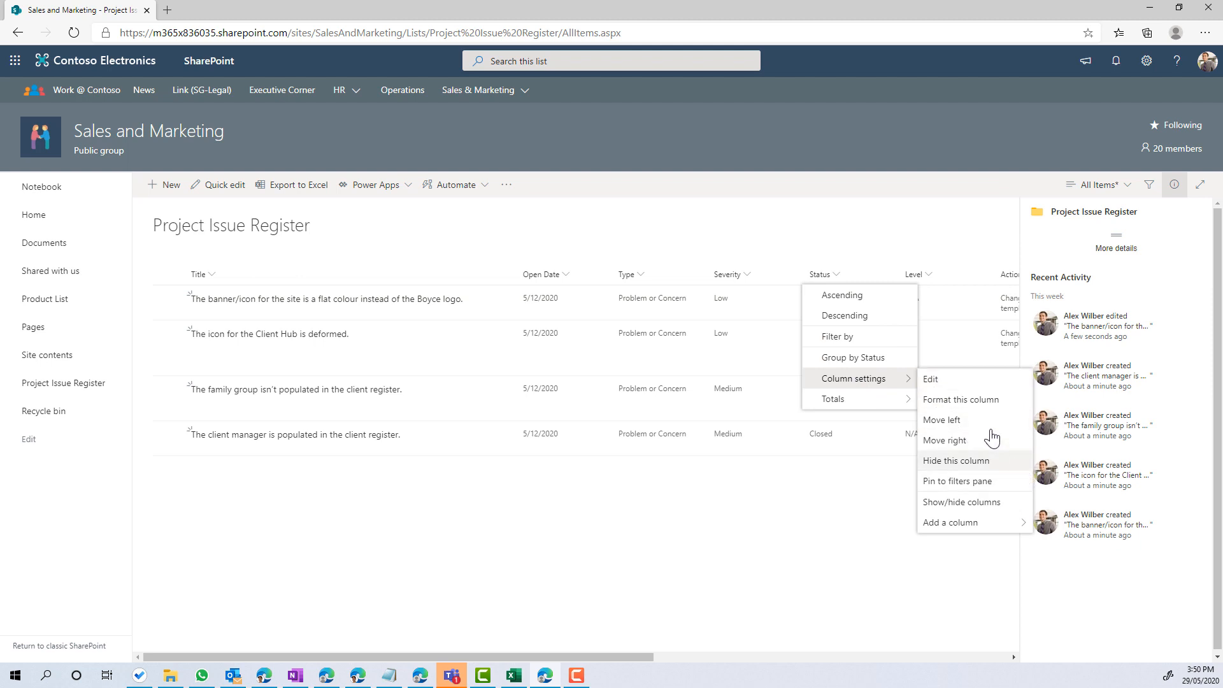
pyautogui.click(984, 400)
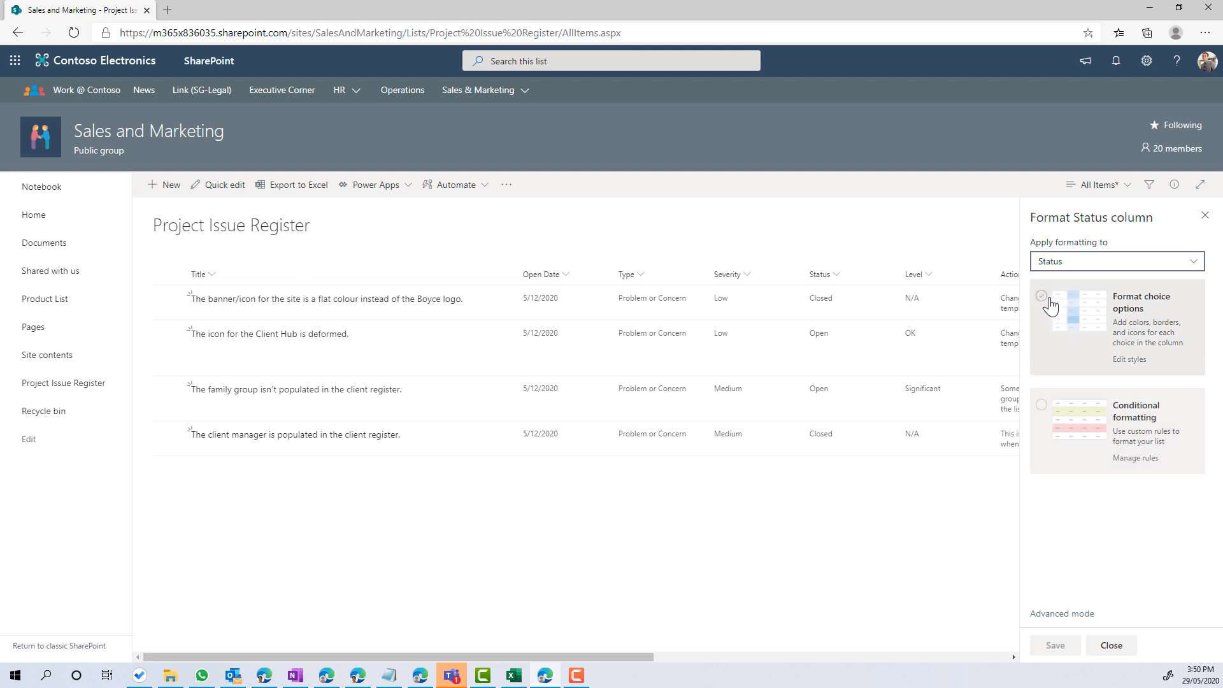
pyautogui.click(1050, 307)
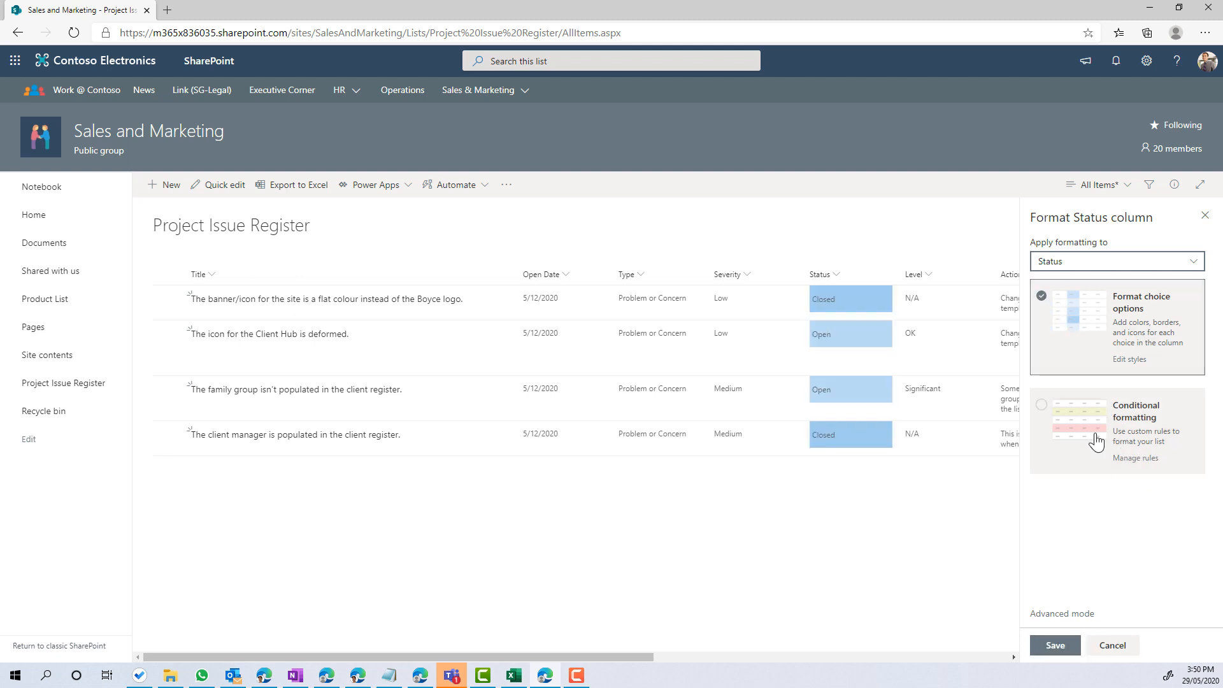
pyautogui.click(1130, 359)
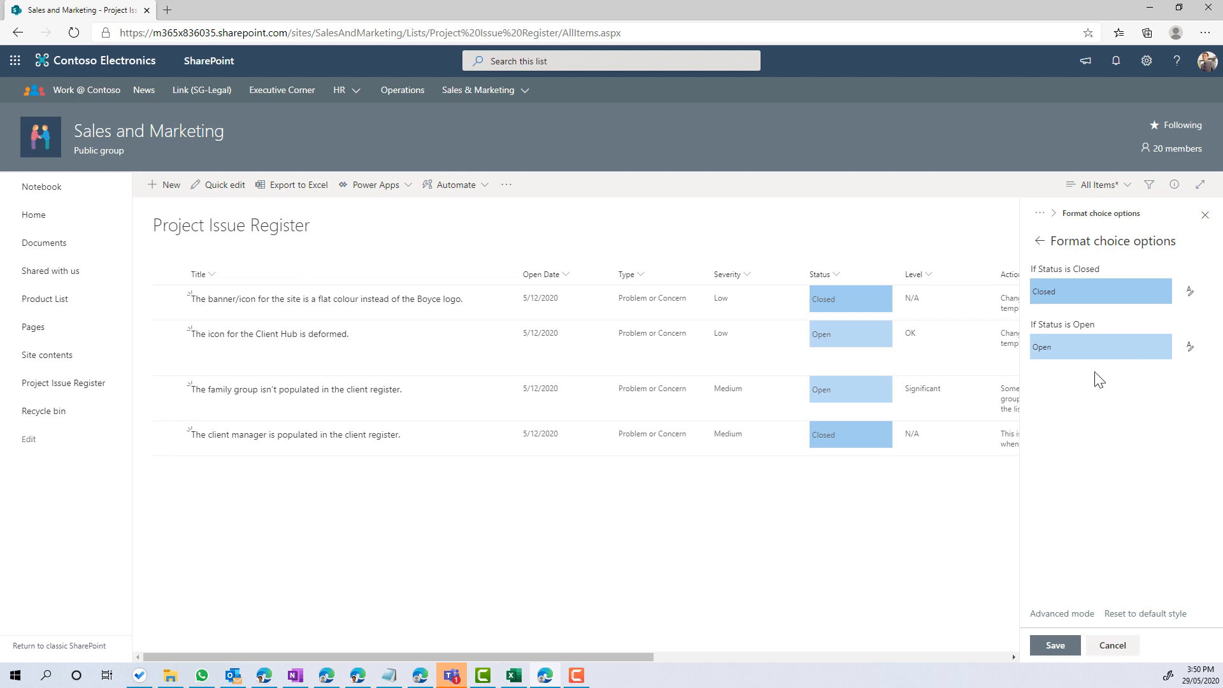
# - Give the Closed status a light red fill and the Open status a light green fill, and save the column formatting
pyautogui.click(1189, 292)
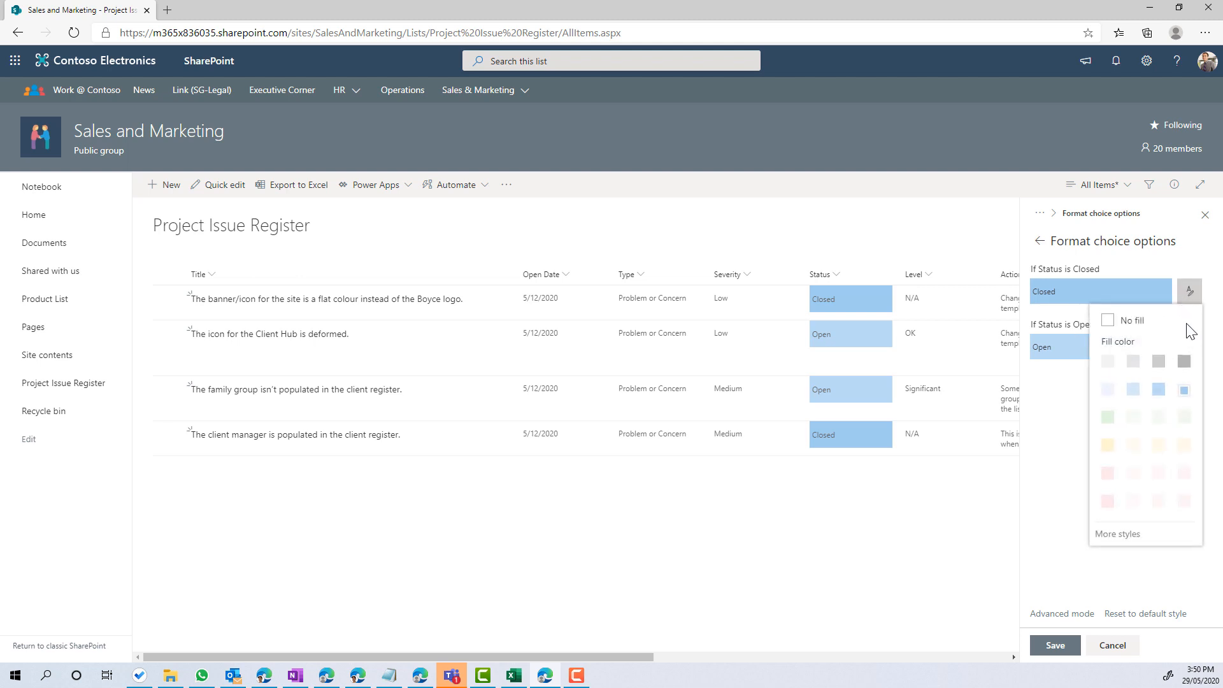
pyautogui.click(1184, 474)
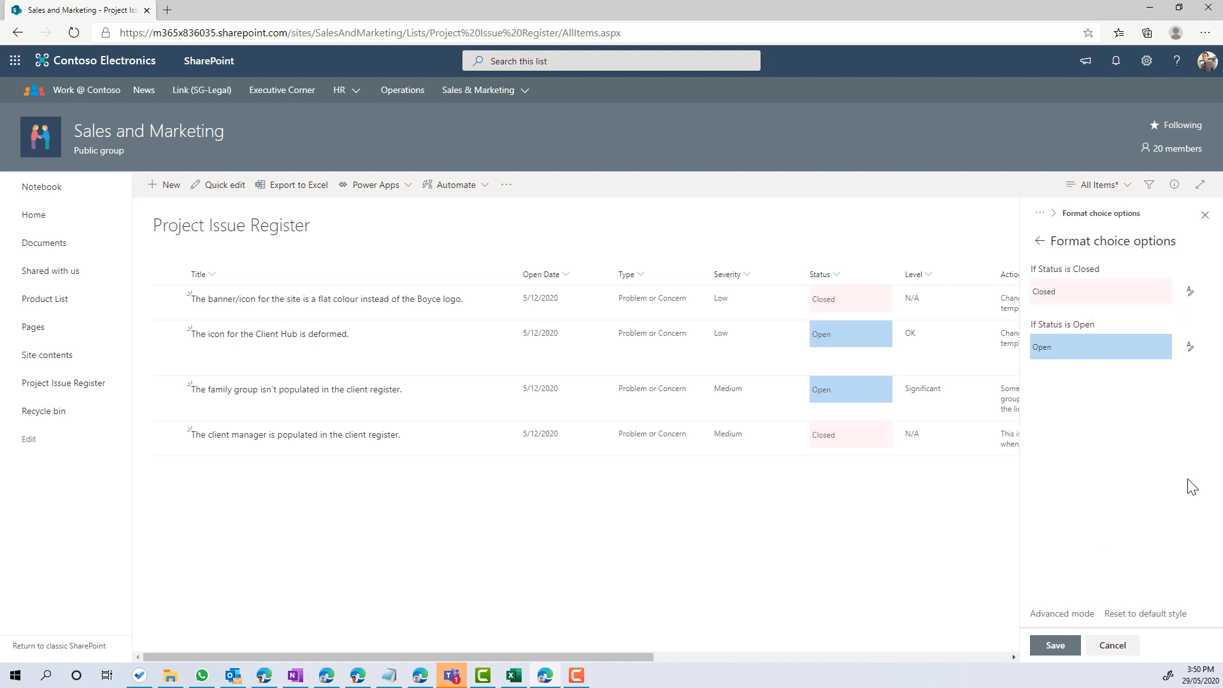
pyautogui.click(1189, 346)
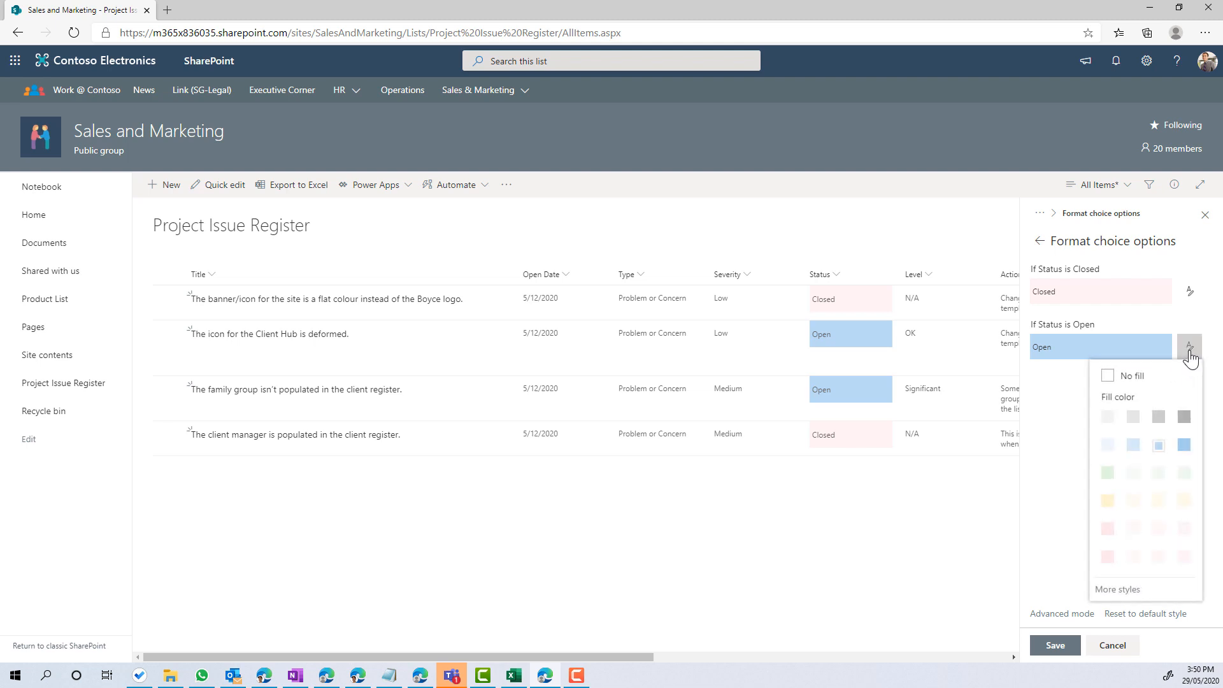
pyautogui.click(1185, 473)
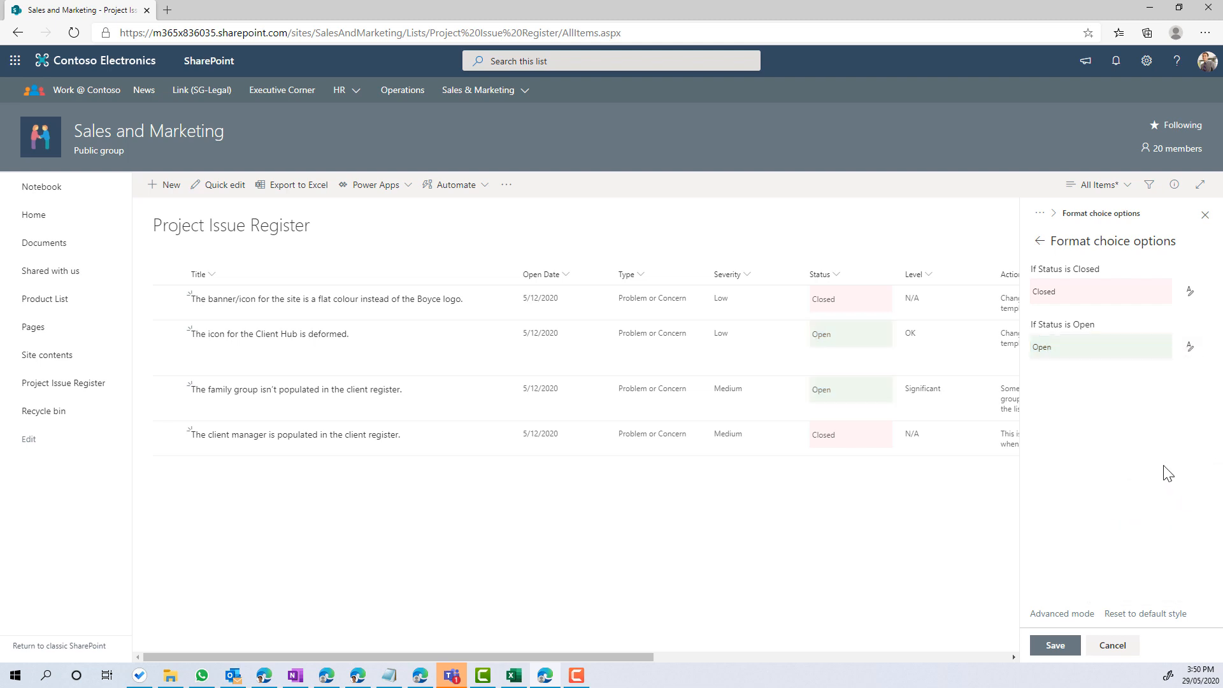
pyautogui.click(1058, 646)
pyautogui.click(1204, 215)
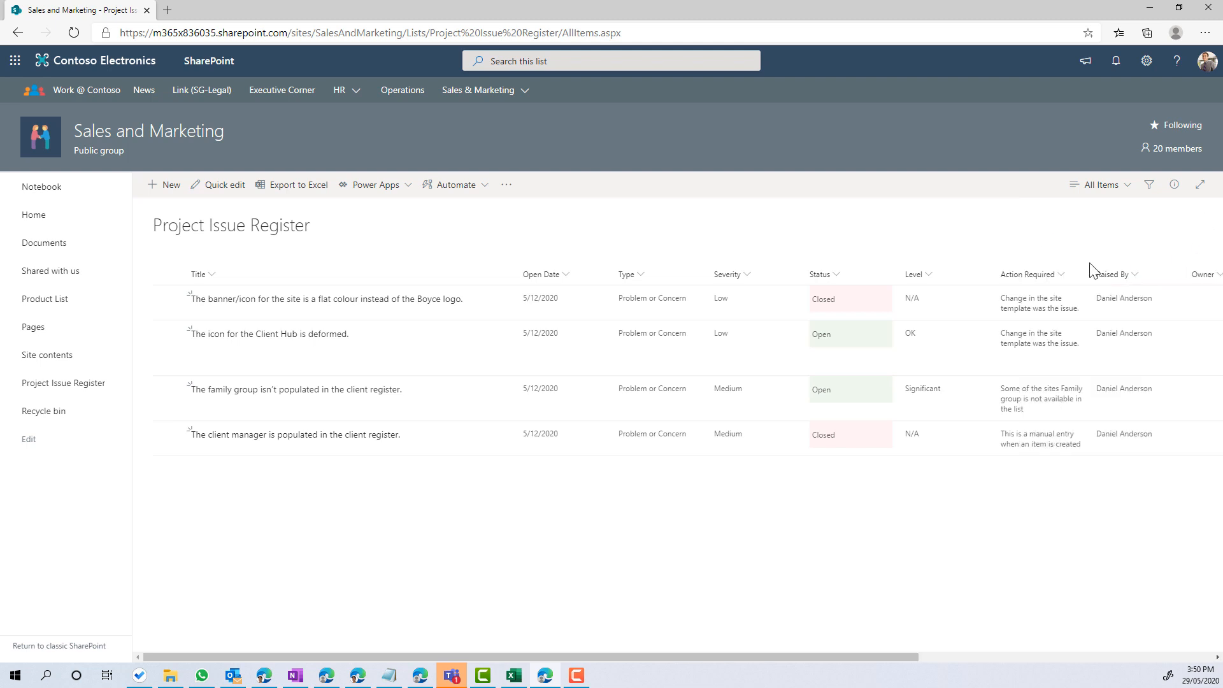